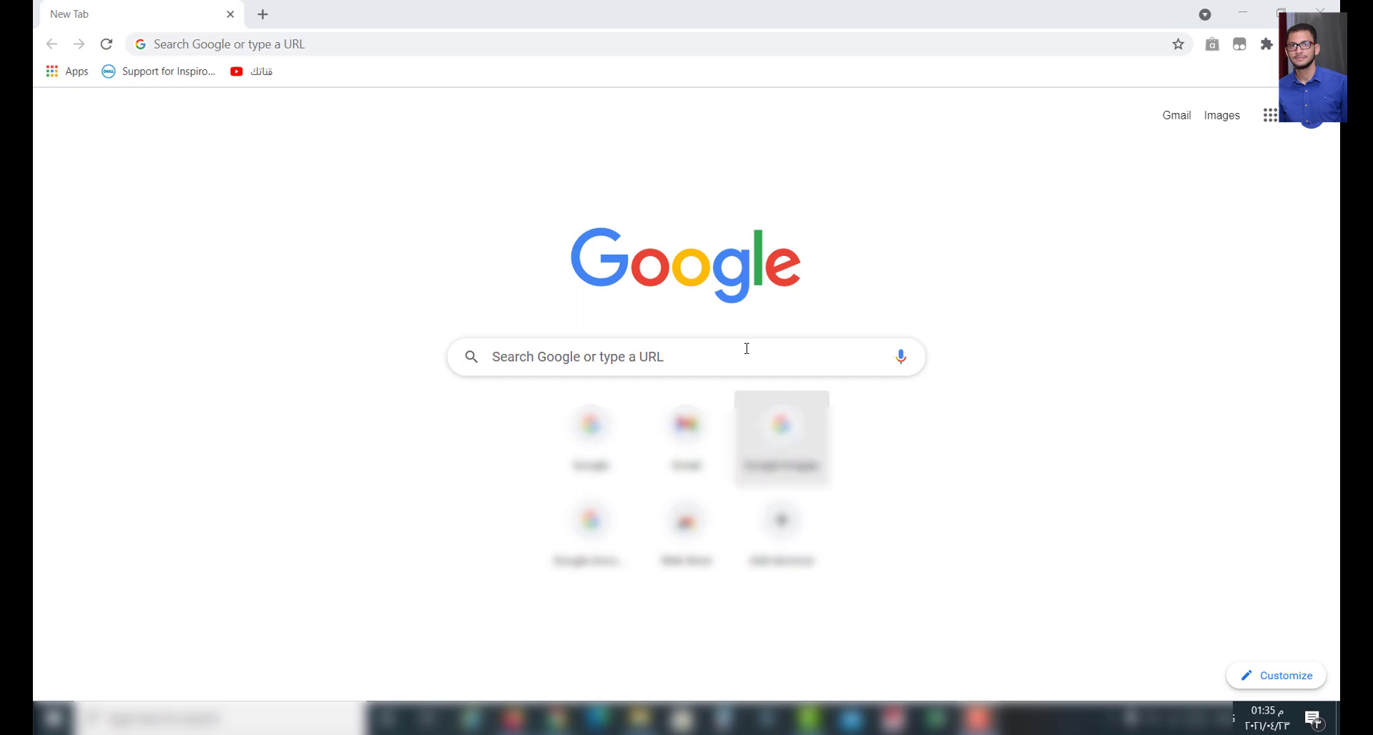
# - Search Google for 'google classroom'
pyautogui.click(738, 343)
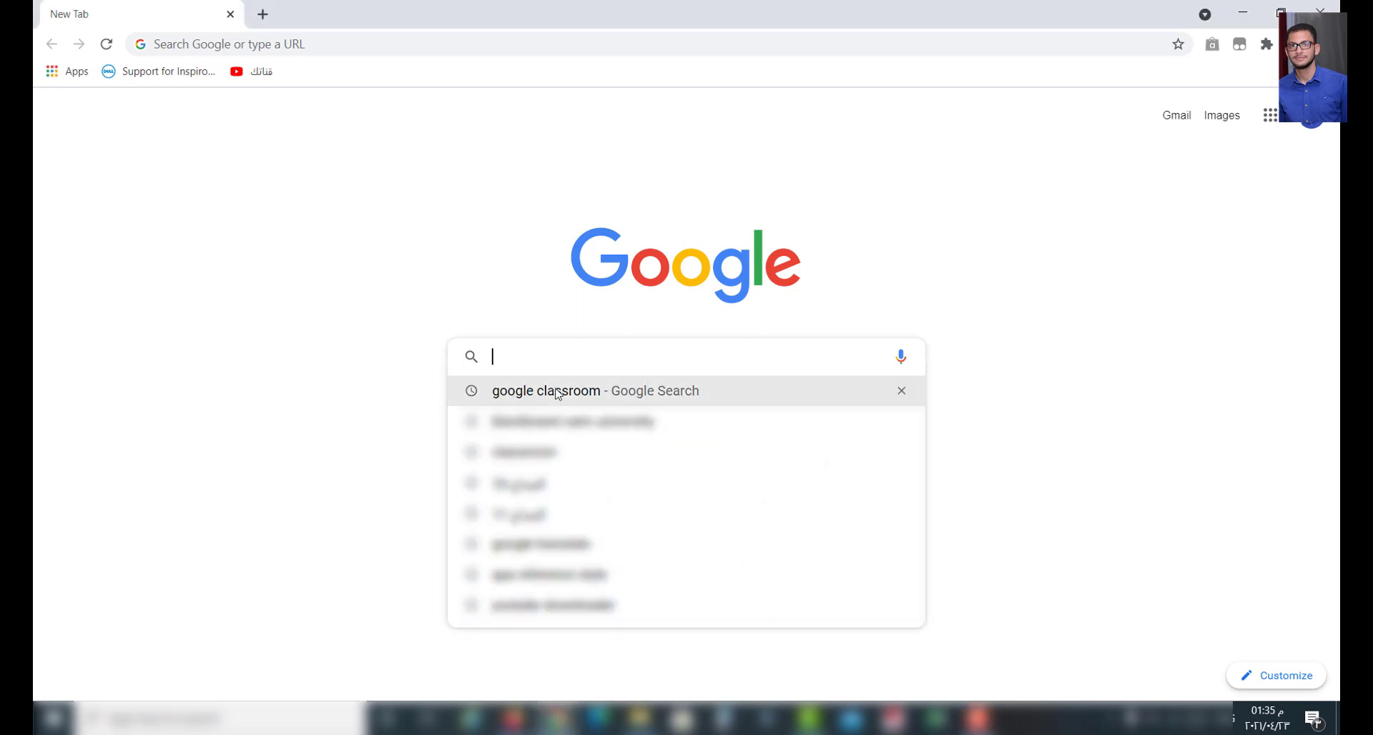
pyautogui.click(526, 390)
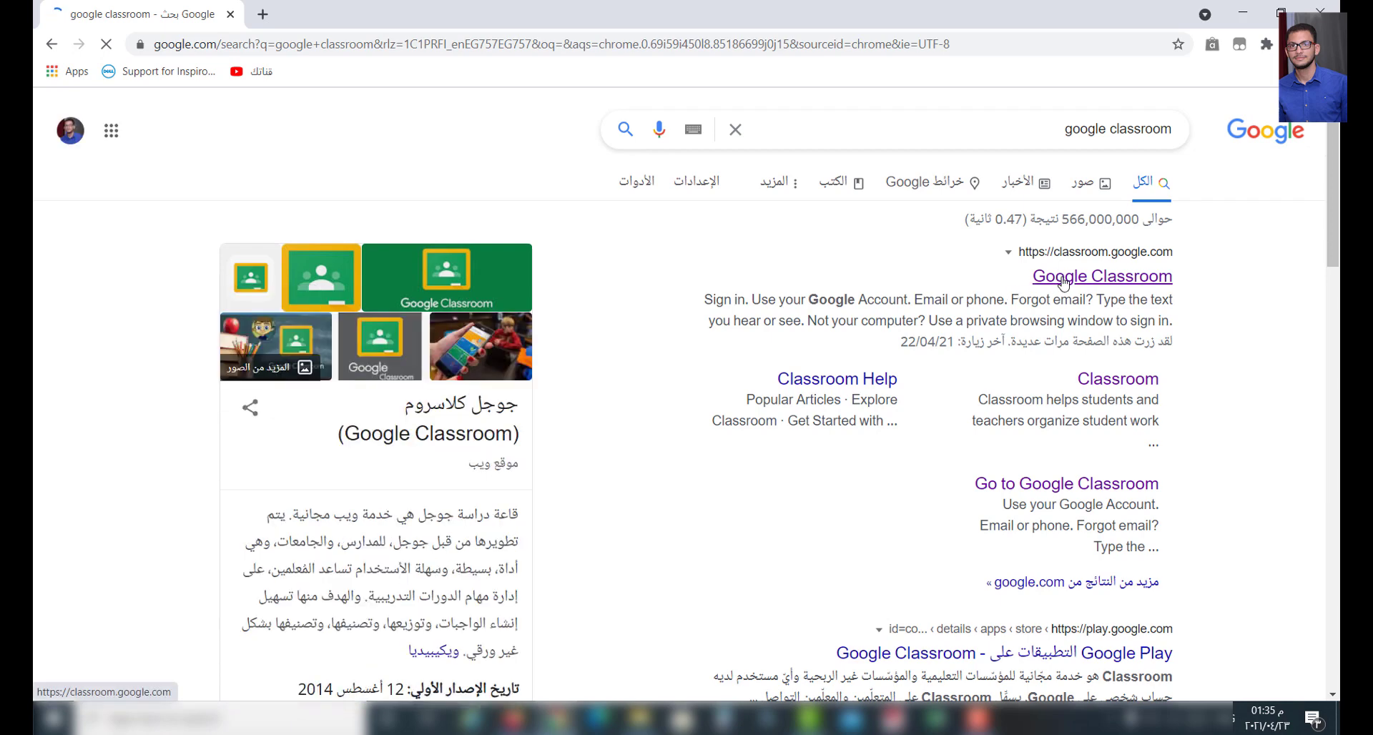
# - Open the Google Classroom site and sign in with the student account
pyautogui.click(1064, 280)
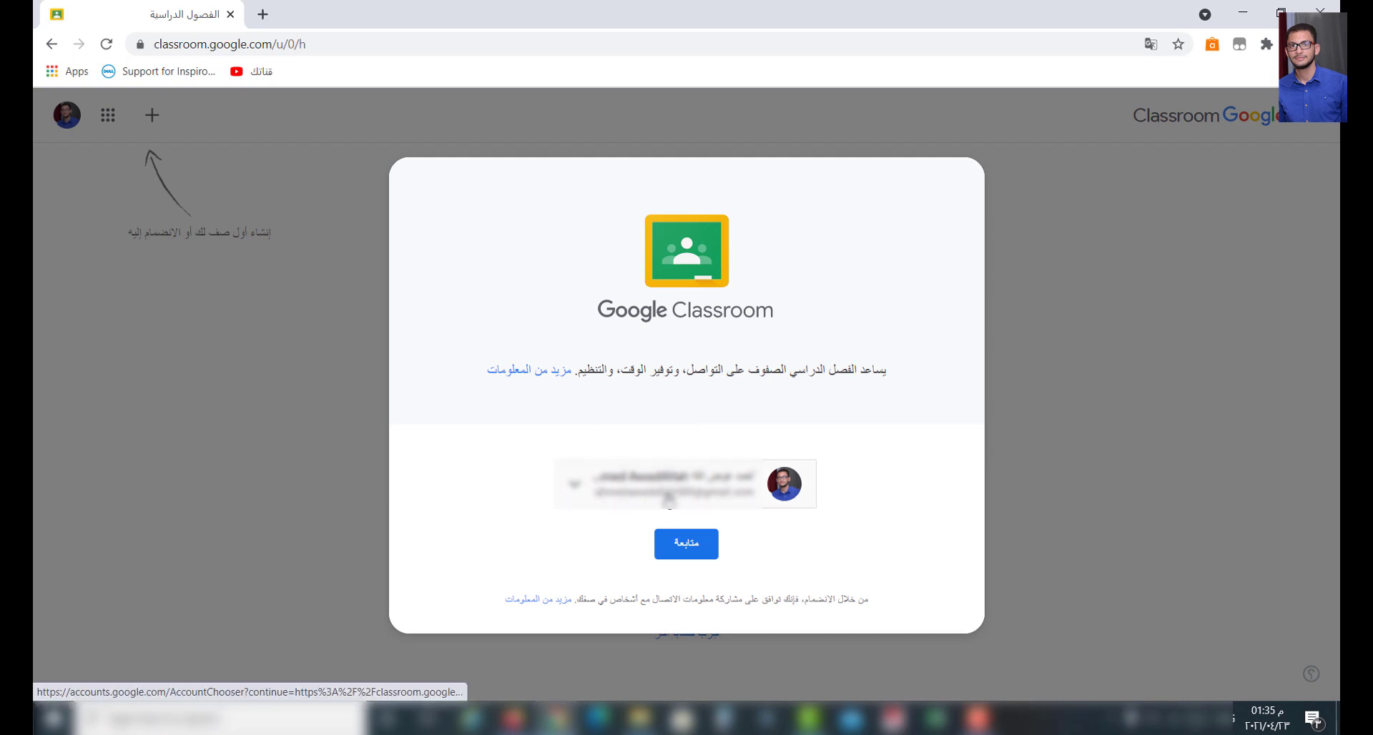
pyautogui.click(606, 482)
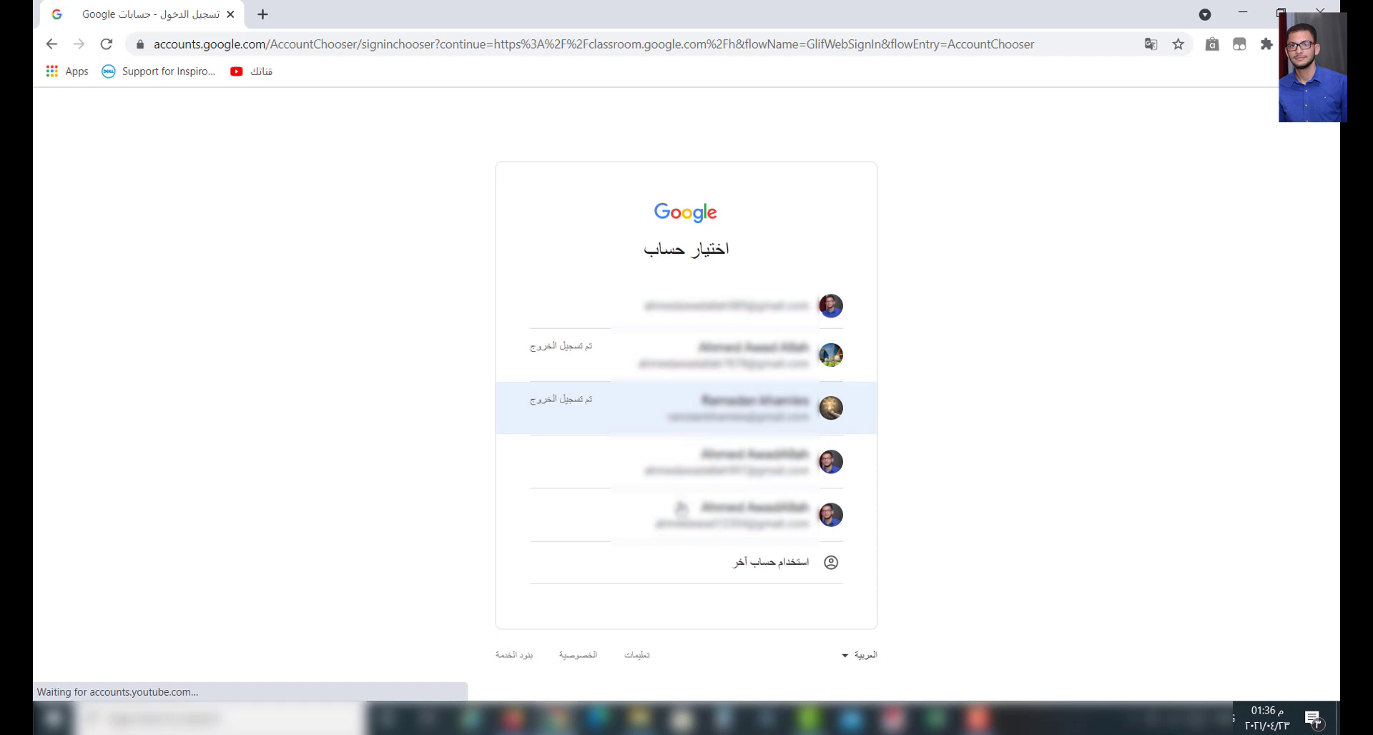
pyautogui.click(681, 525)
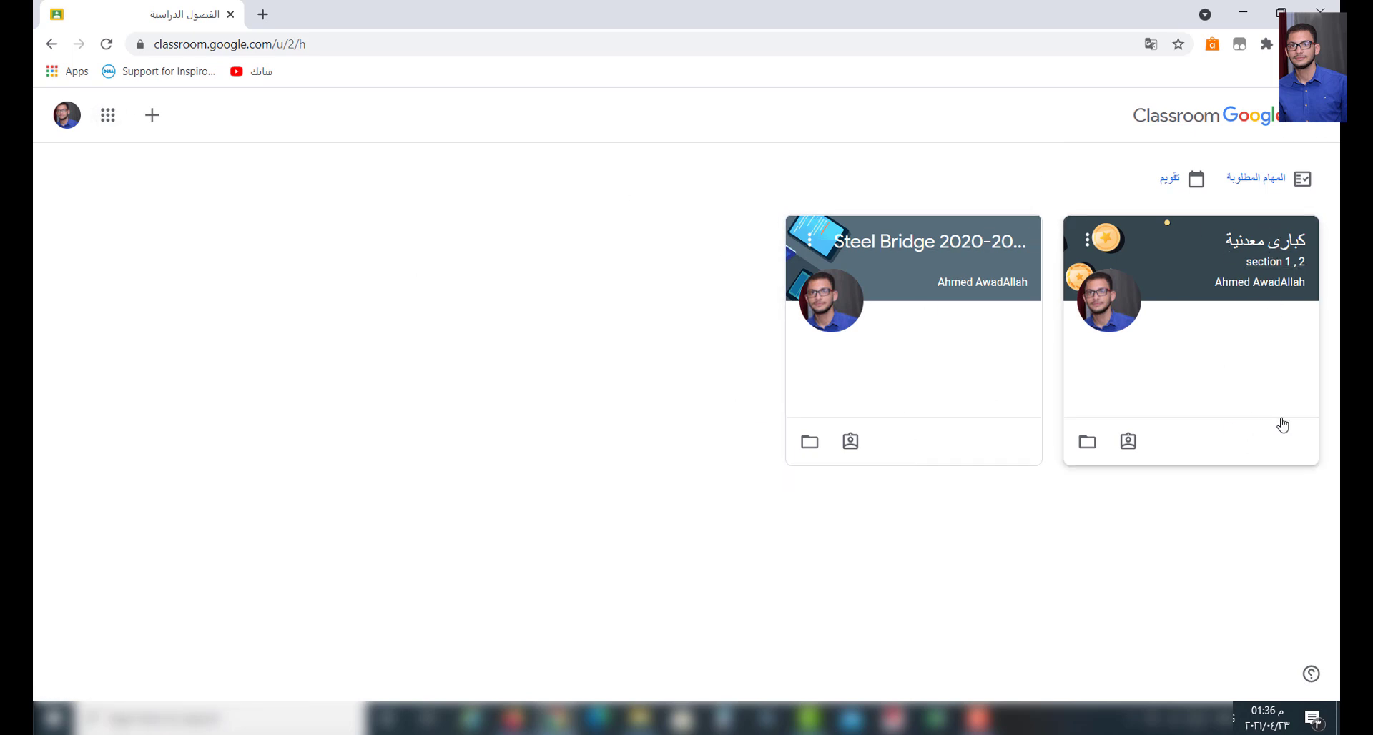
# - Join a class by entering its class code on the Join class page
pyautogui.click(149, 120)
pyautogui.click(173, 159)
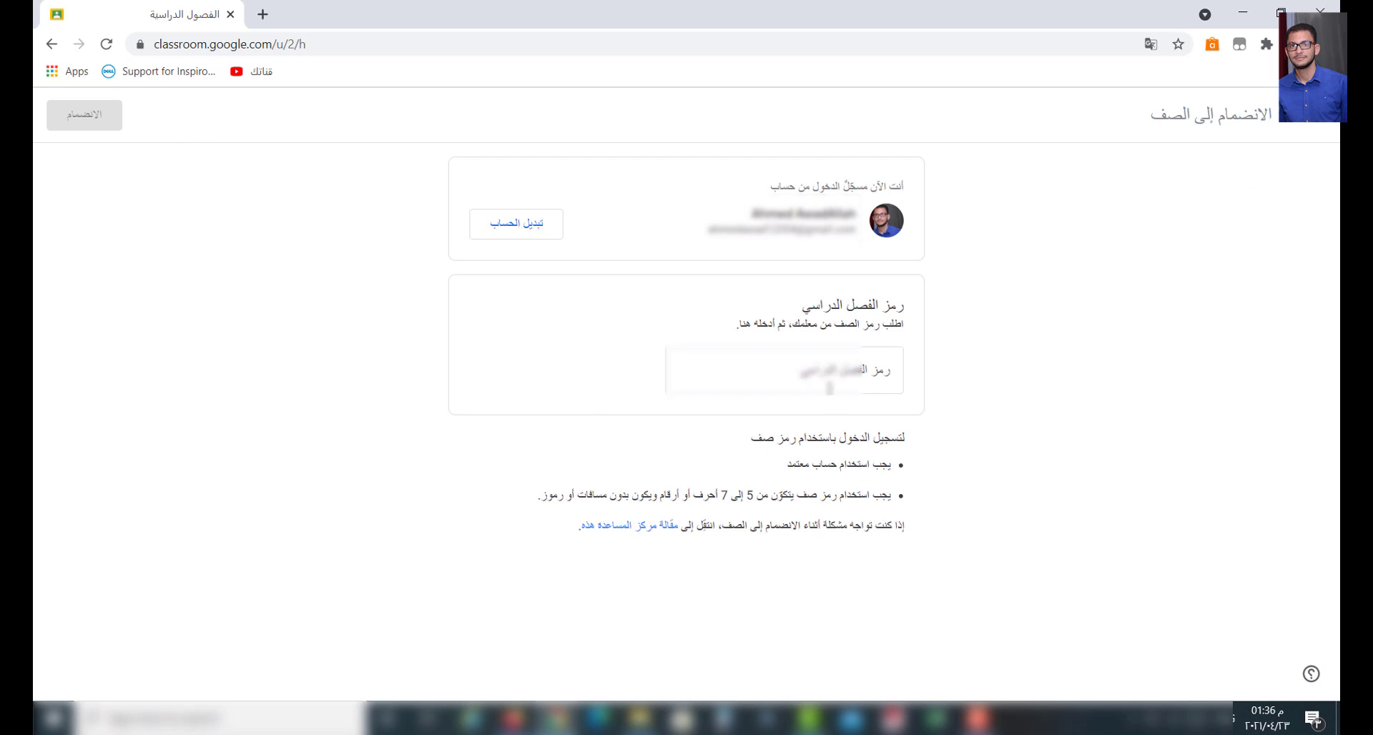
pyautogui.click(830, 390)
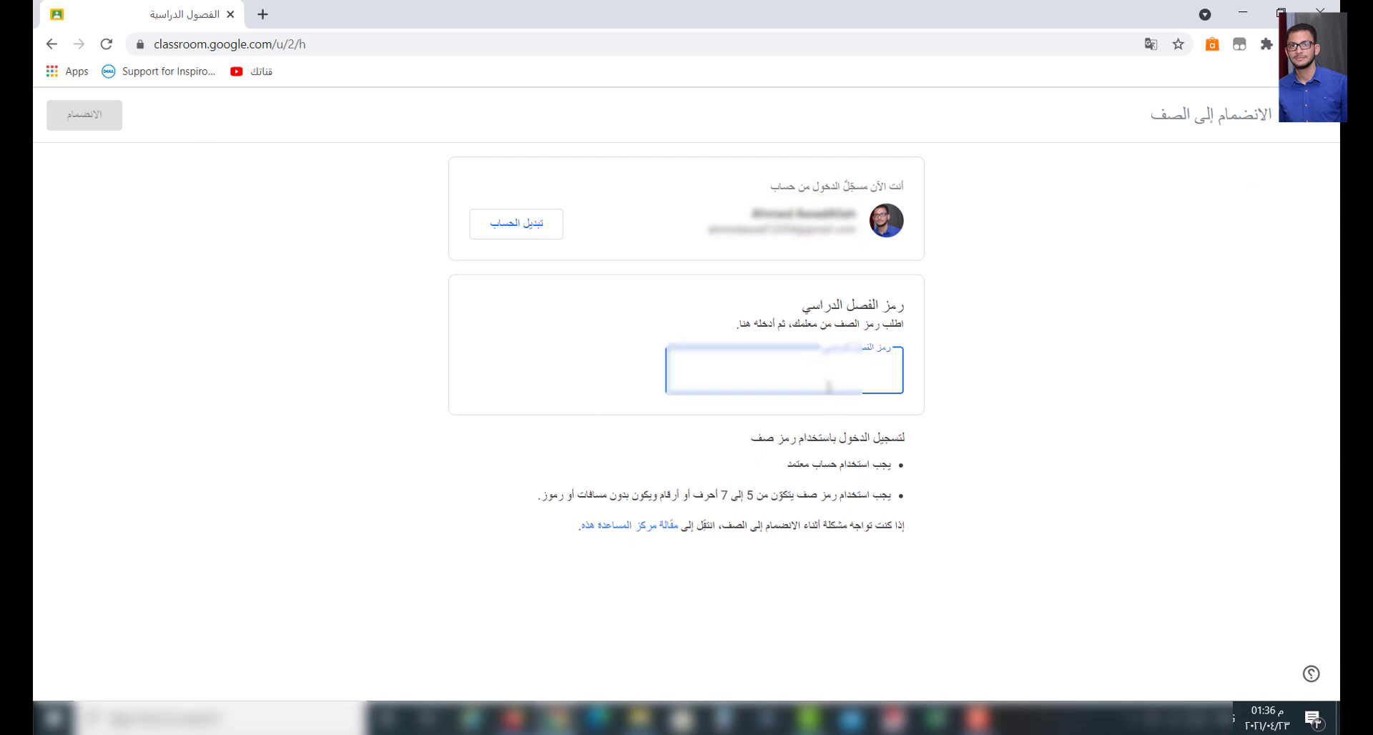
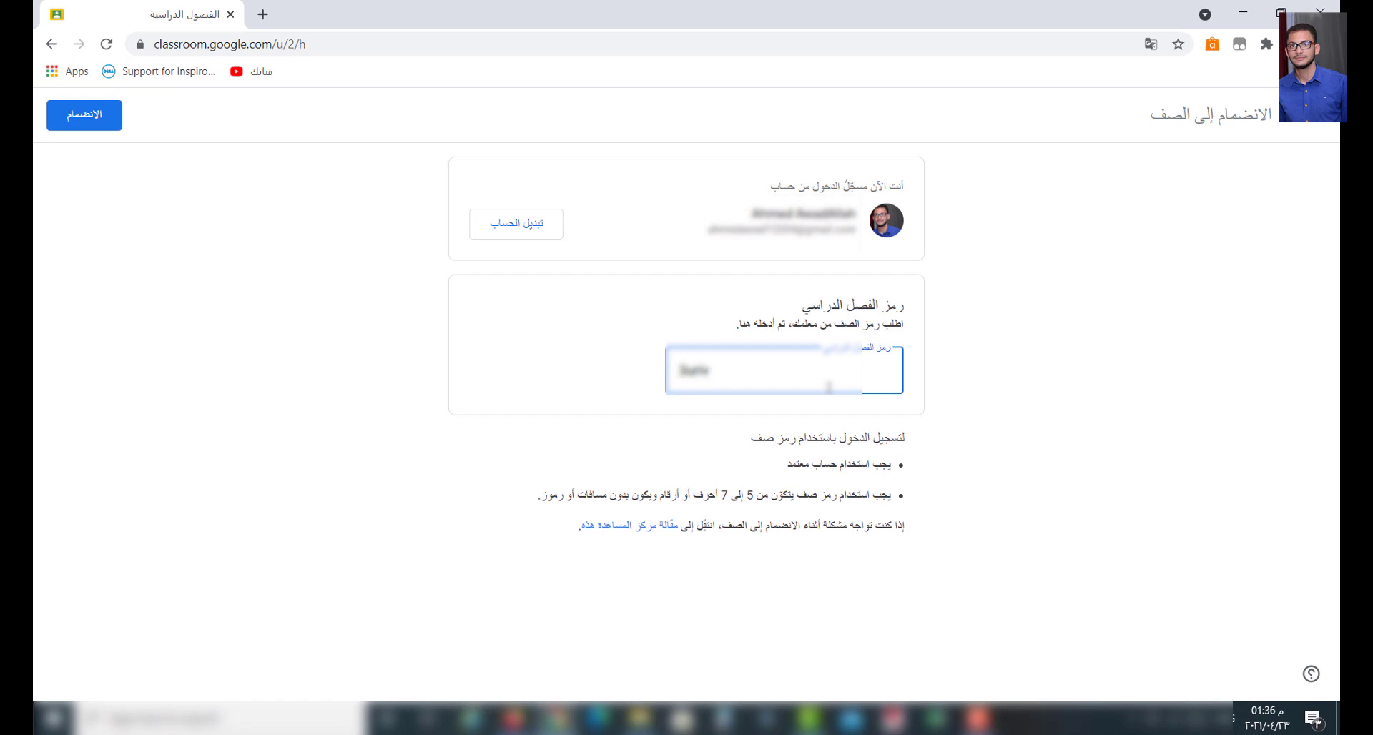
pyautogui.click(78, 116)
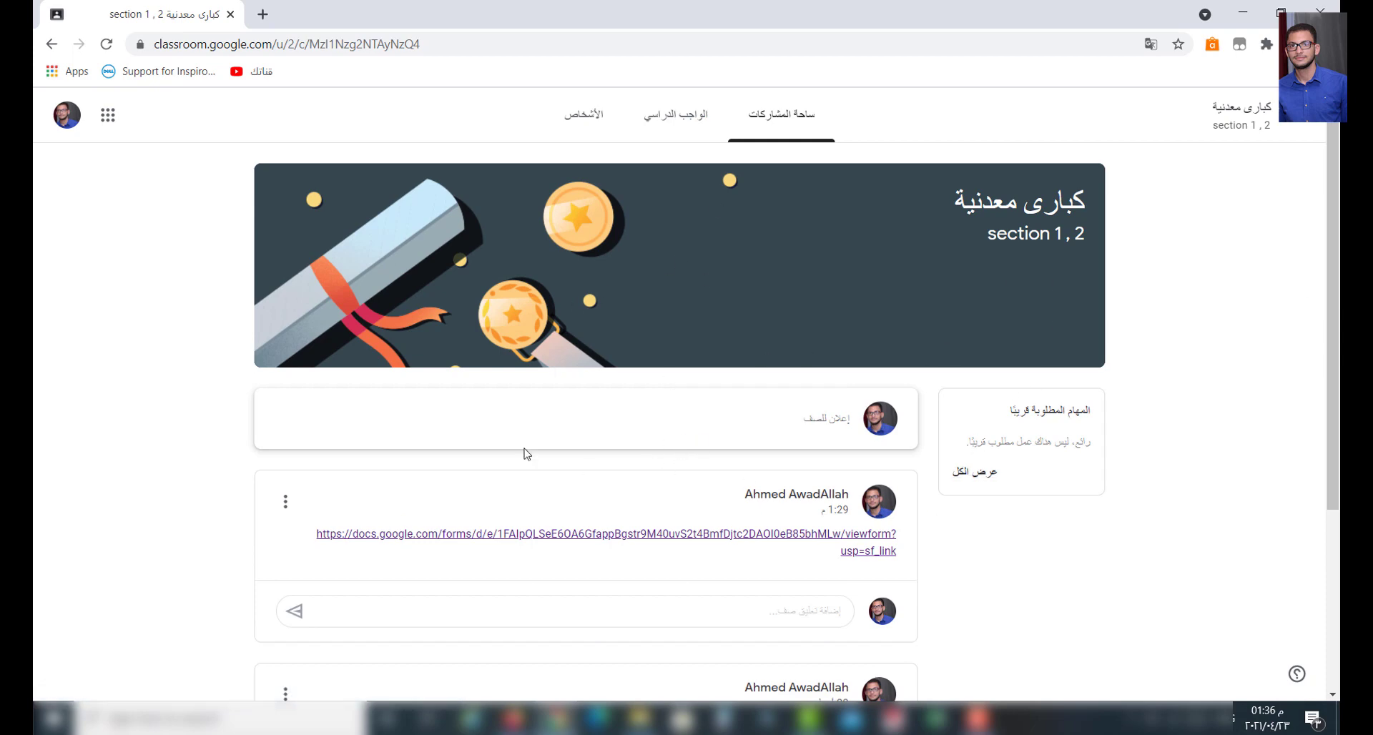
# - Scroll through the كبارى معدنية stream to find the post with the Google Forms link
pyautogui.scroll(-4, 783, 443)
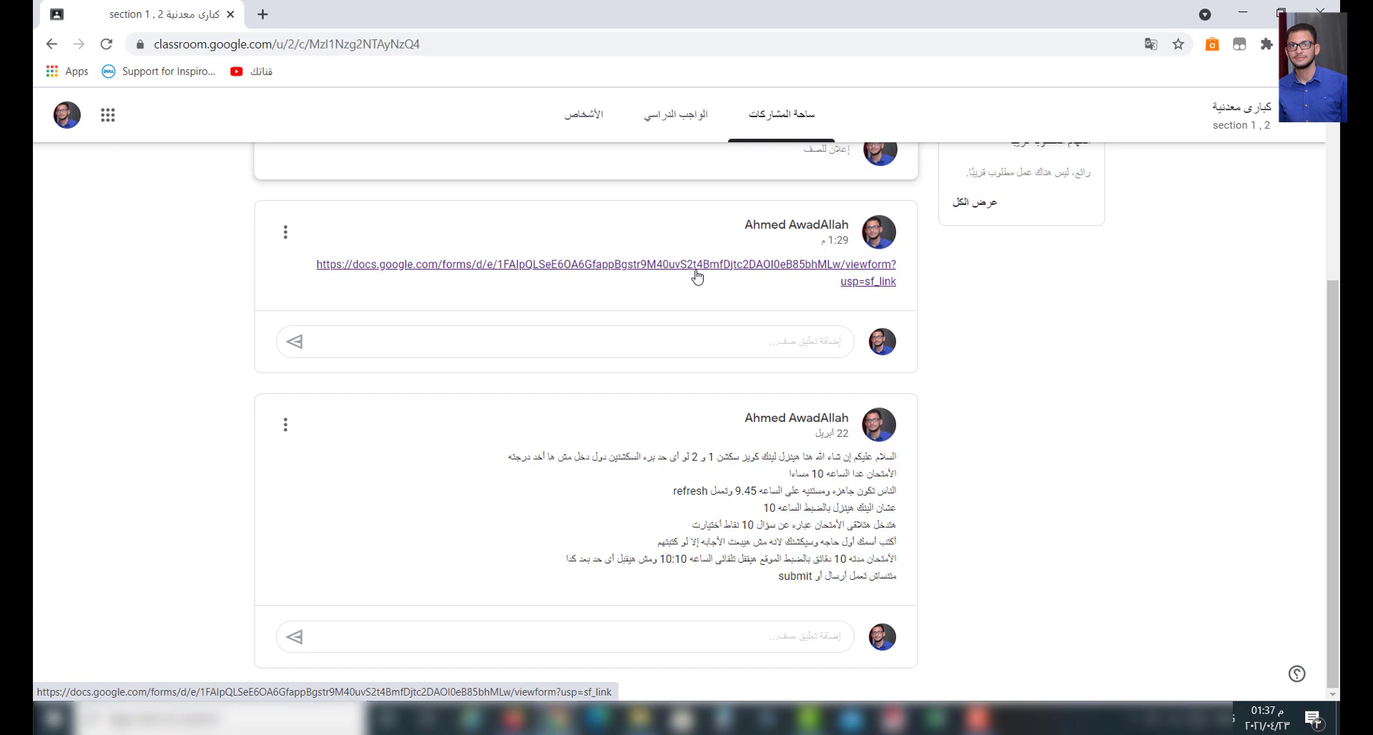
pyautogui.scroll(1, 724, 312)
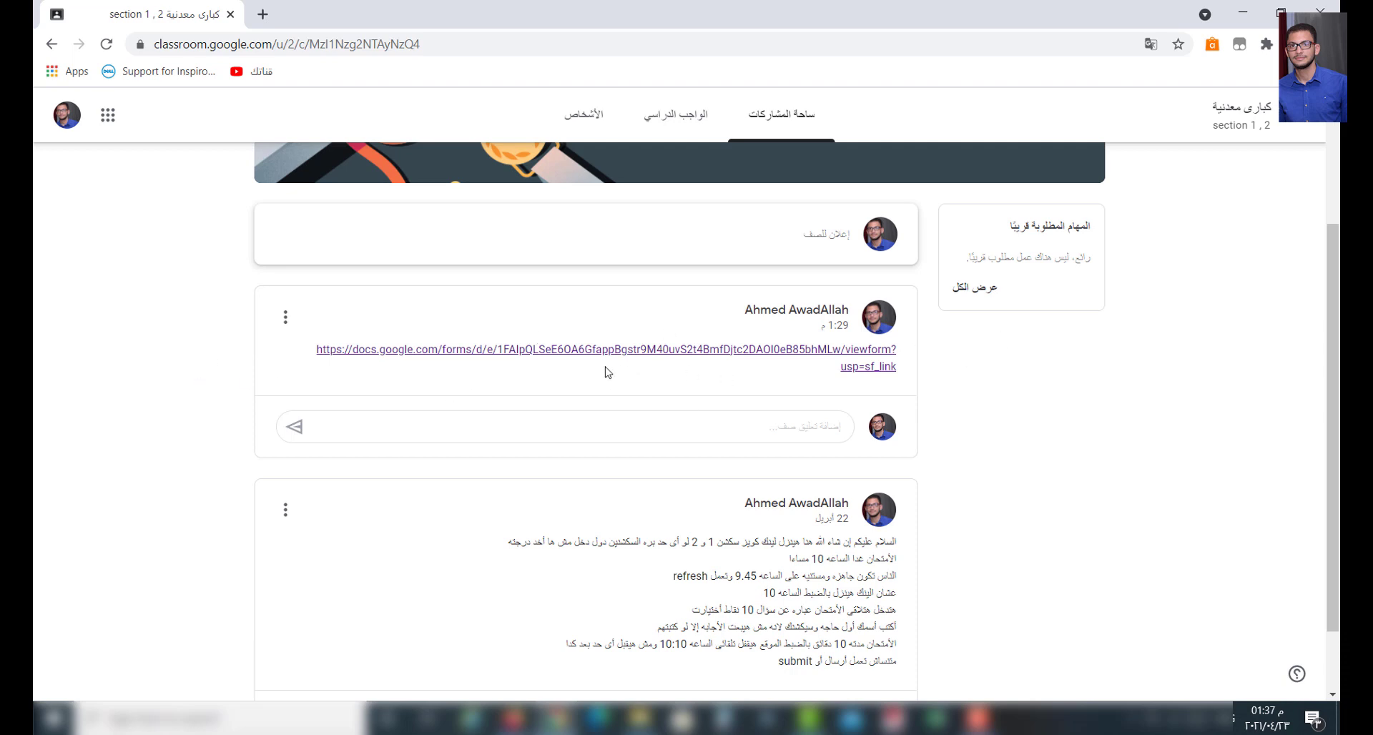
# - Open the posted Google Forms quiz and enter the student's name in Arabic
pyautogui.click(670, 351)
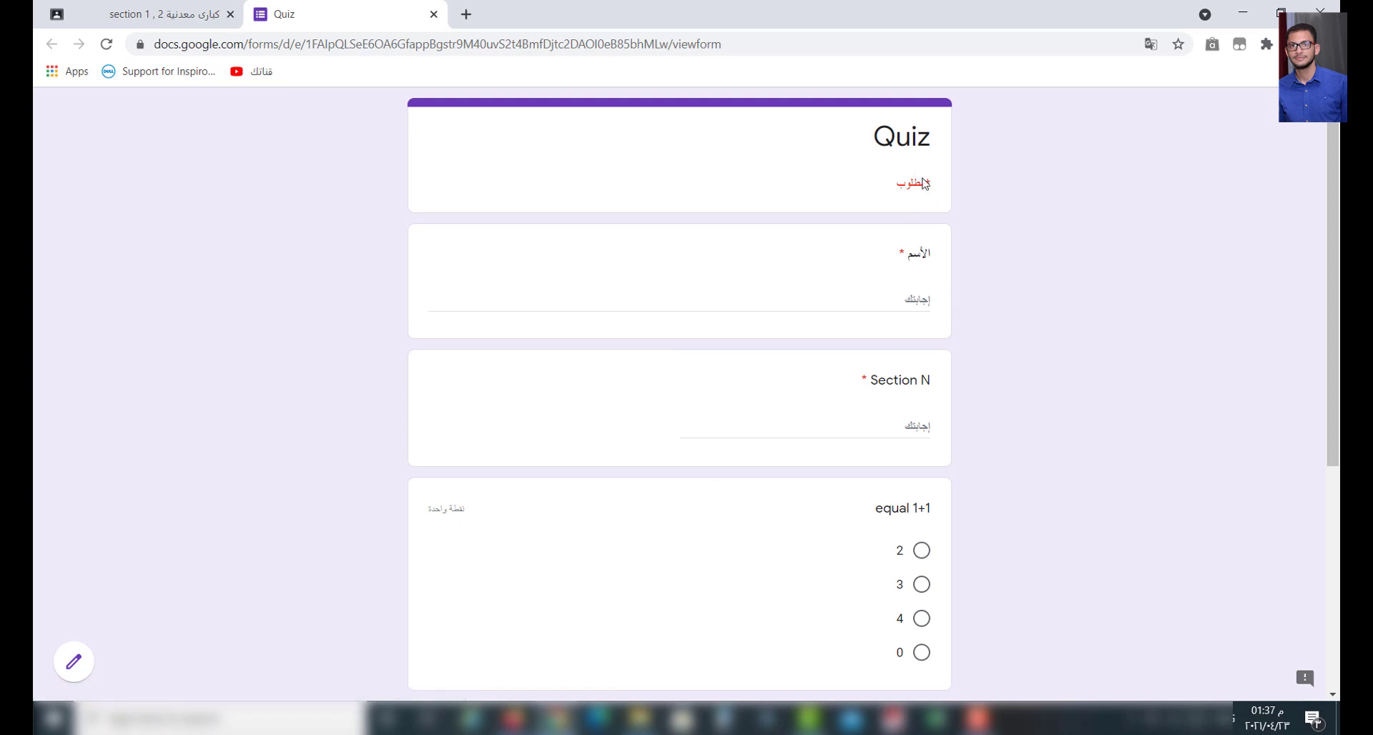
pyautogui.click(874, 306)
pyautogui.write('H')
pyautogui.press('BackSpace')
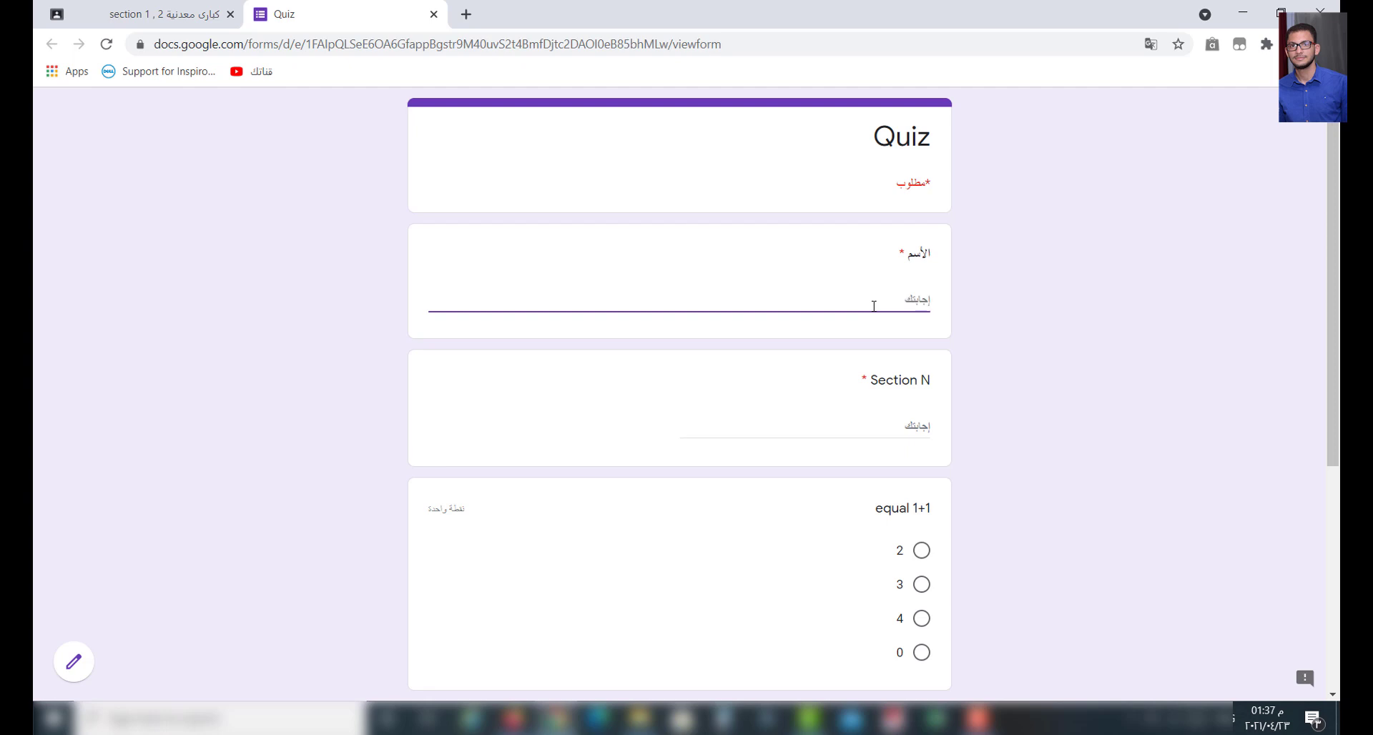
pyautogui.hotkey('alt', 'shift')
pyautogui.write('احمد')
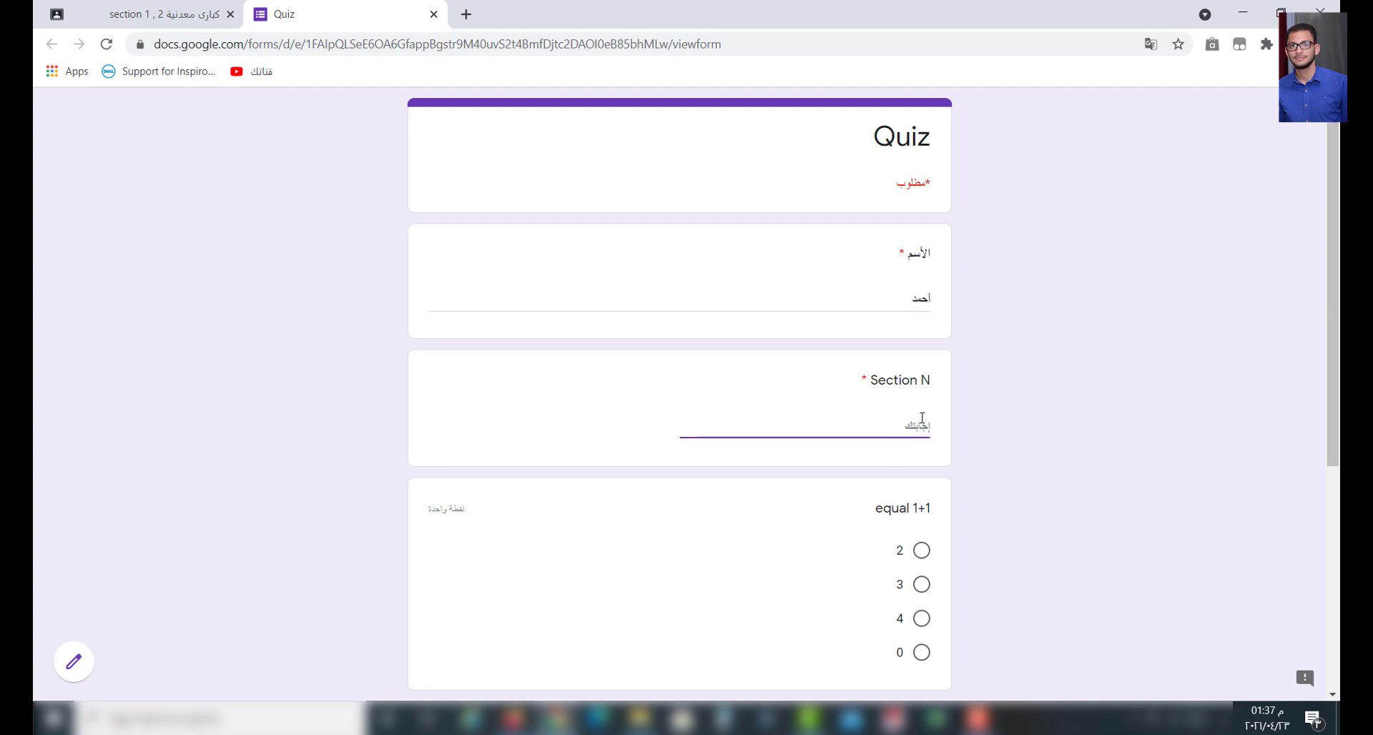
pyautogui.hotkey('alt', 'shift')
pyautogui.write('Sec1')
pyautogui.scroll(-5, 616, 509)
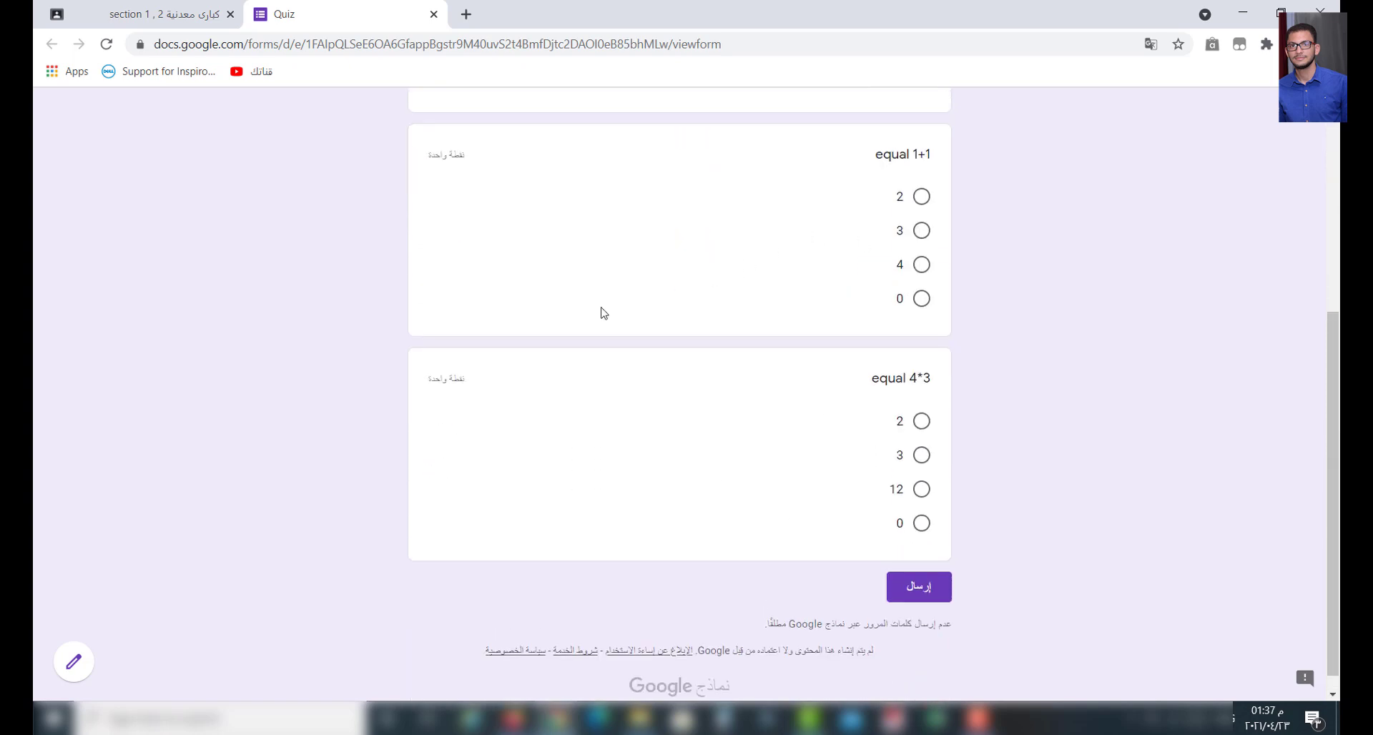
pyautogui.scroll(1, 601, 313)
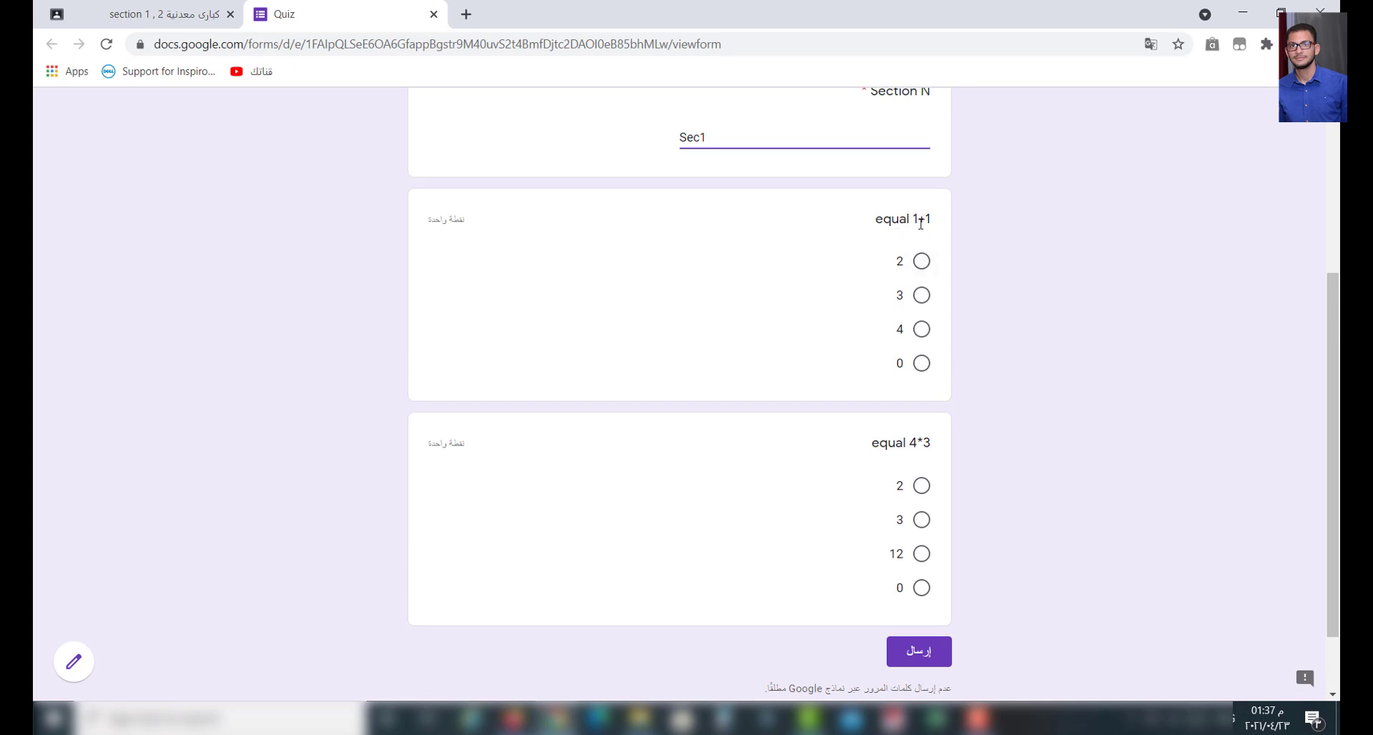
# - Answer 2 for equal 1+1 and 3 for equal 4*3, then submit the quiz
pyautogui.click(915, 266)
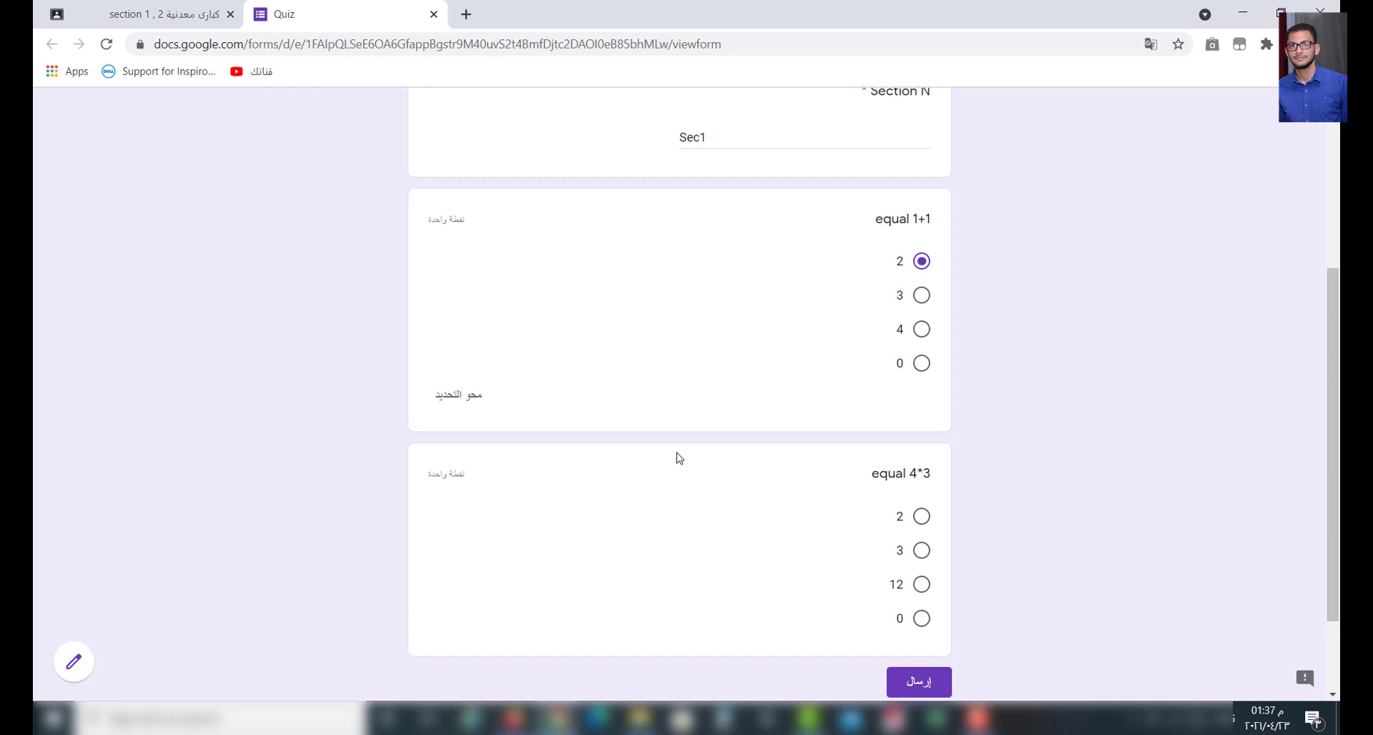
pyautogui.click(922, 552)
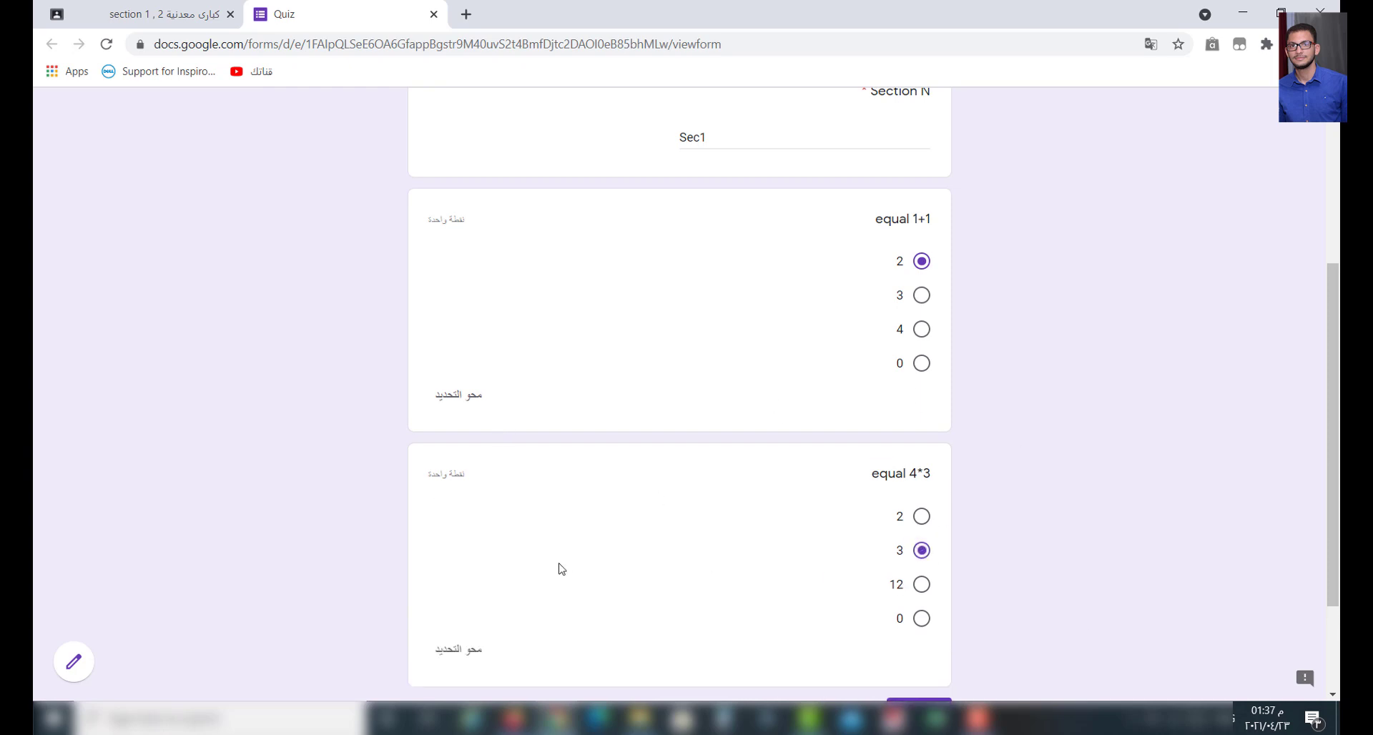
pyautogui.scroll(-2, 565, 565)
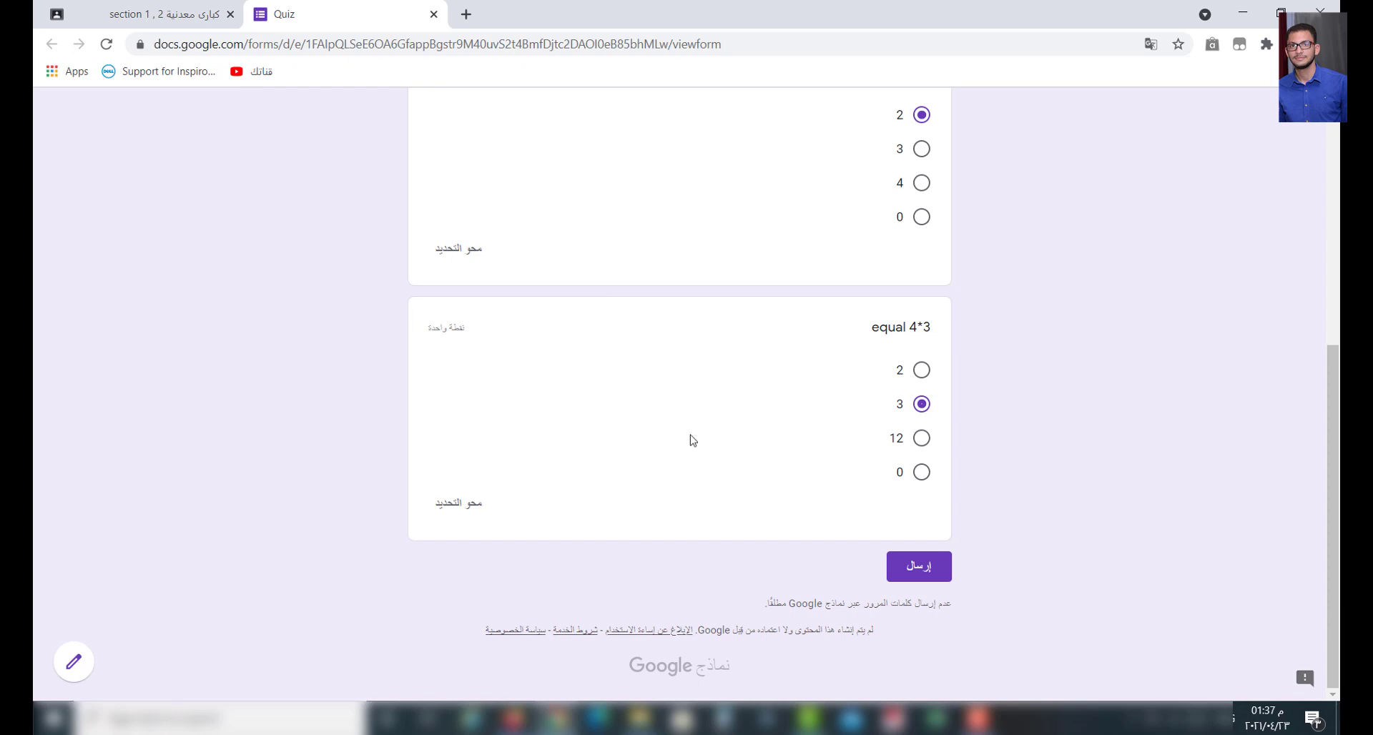
pyautogui.click(934, 573)
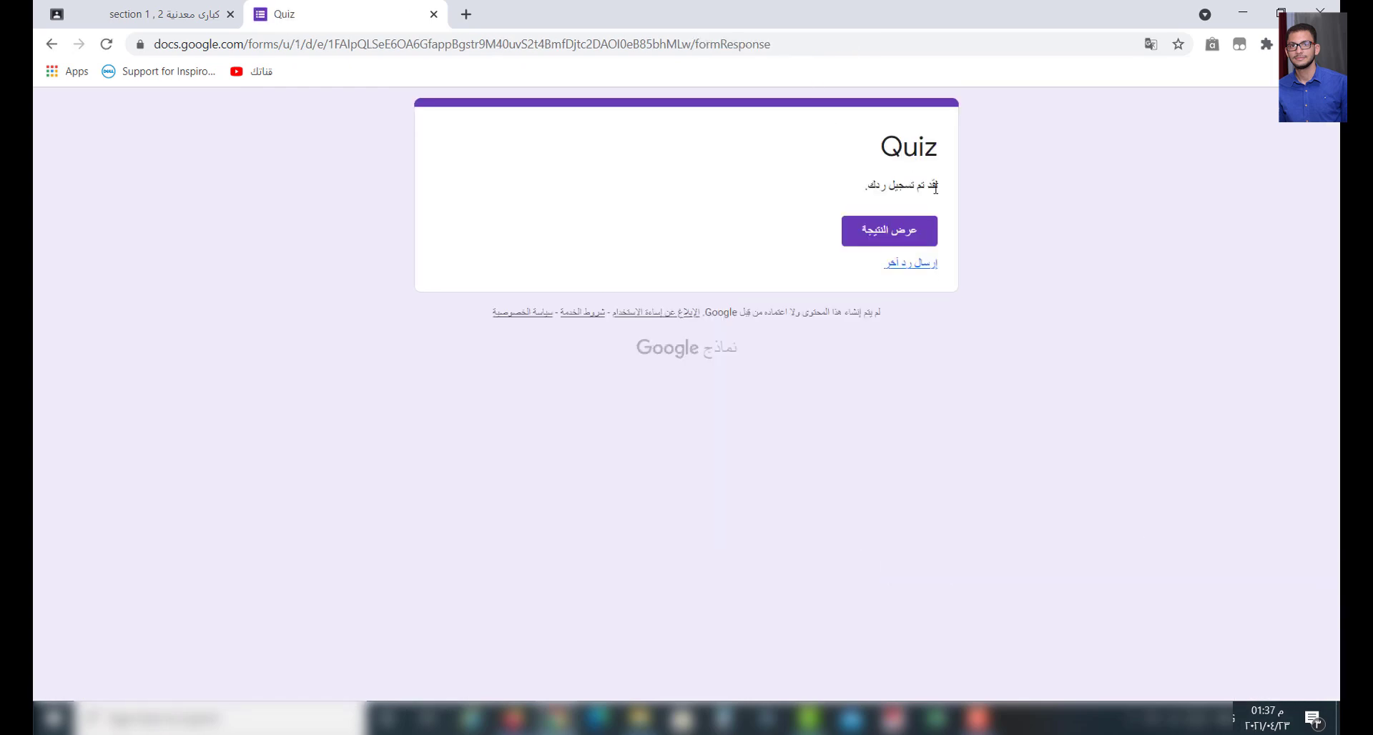
pyautogui.click(885, 230)
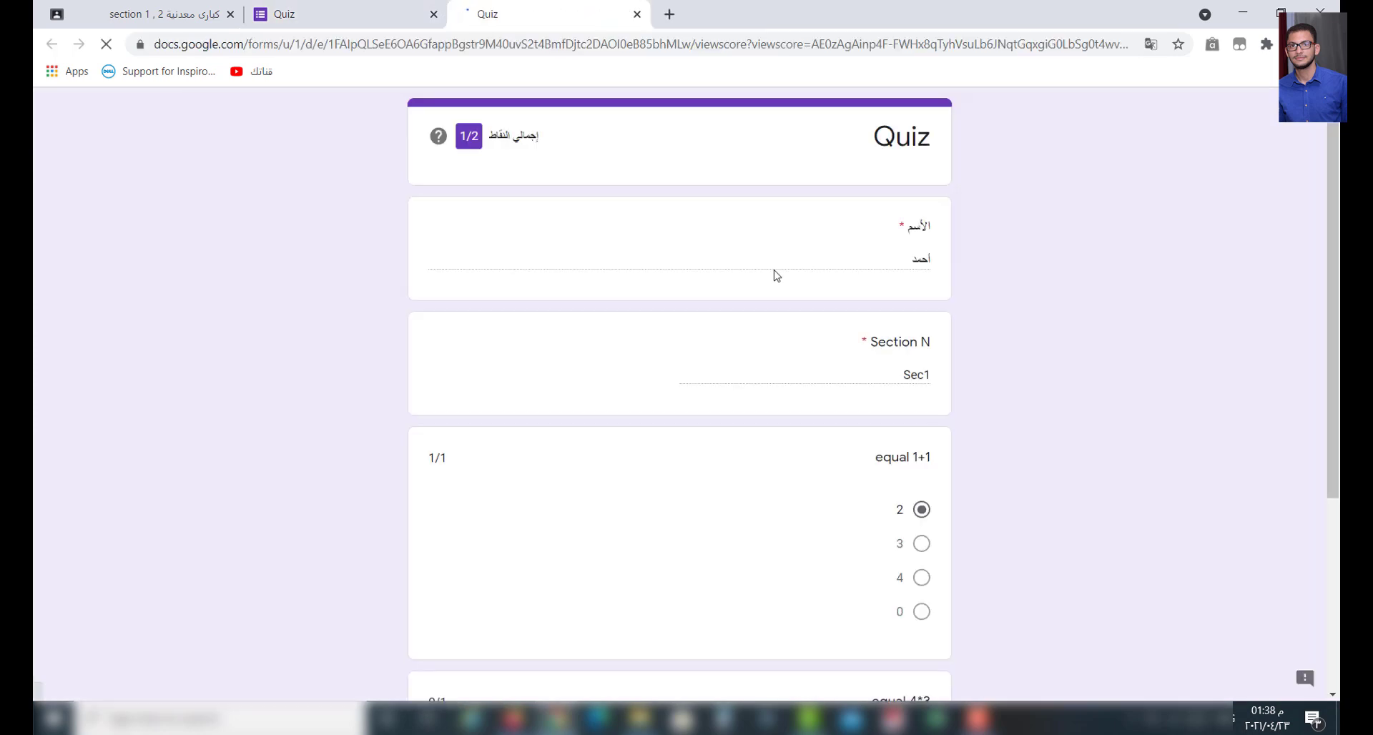
pyautogui.scroll(-2, 930, 521)
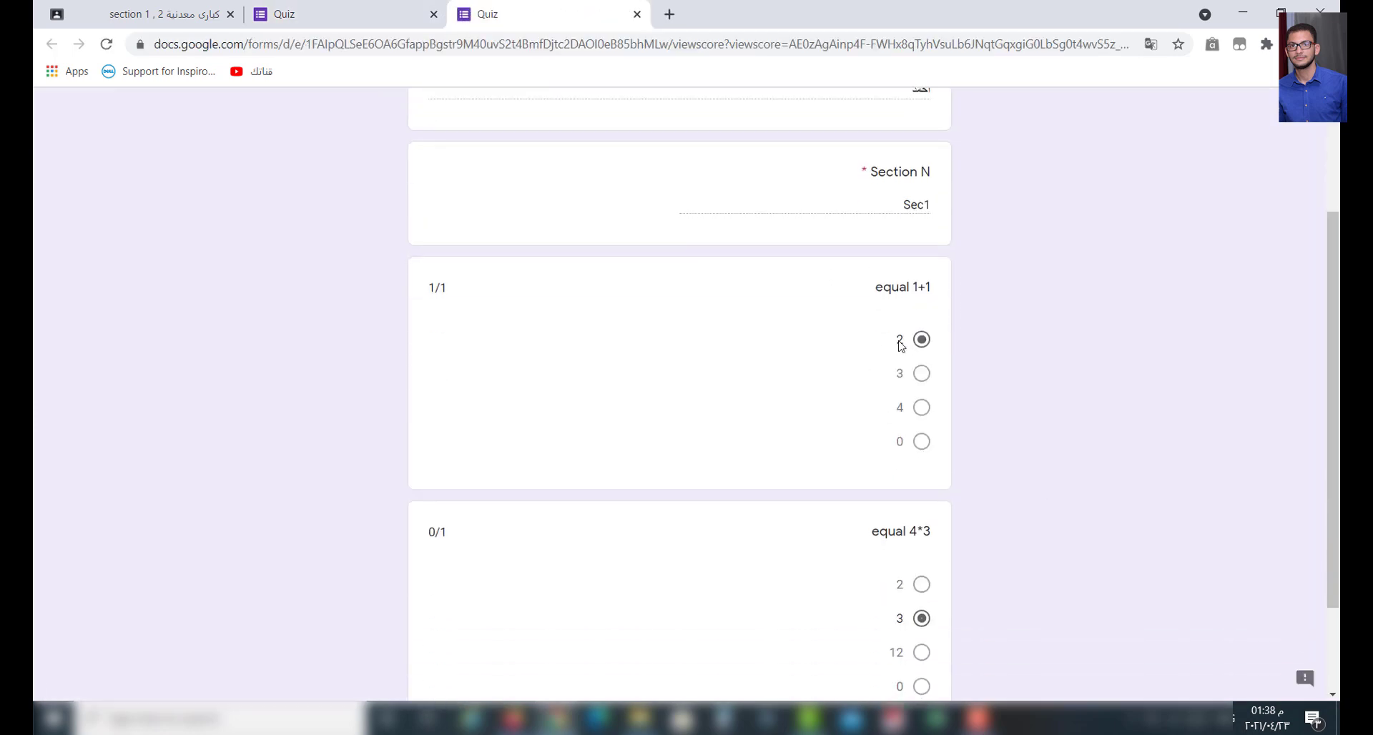
pyautogui.scroll(-2, 487, 429)
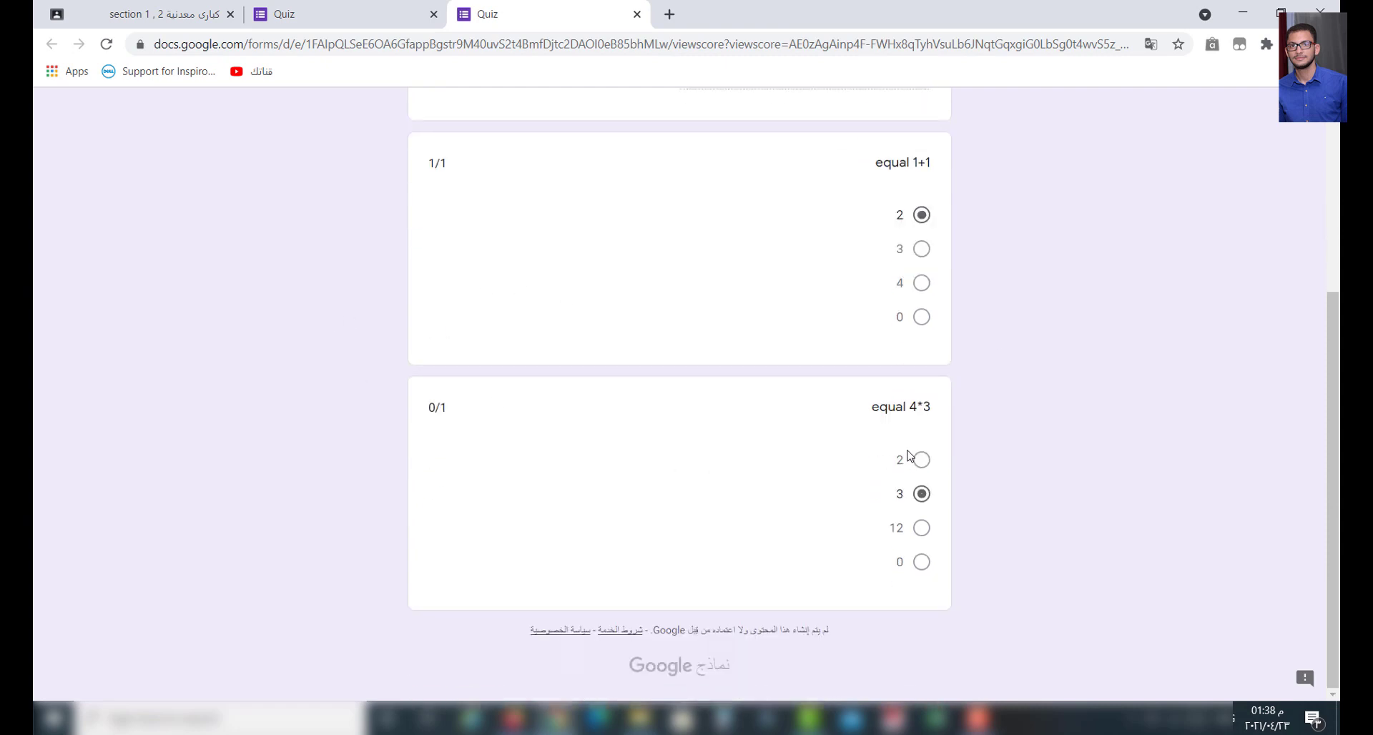
pyautogui.scroll(4, 755, 415)
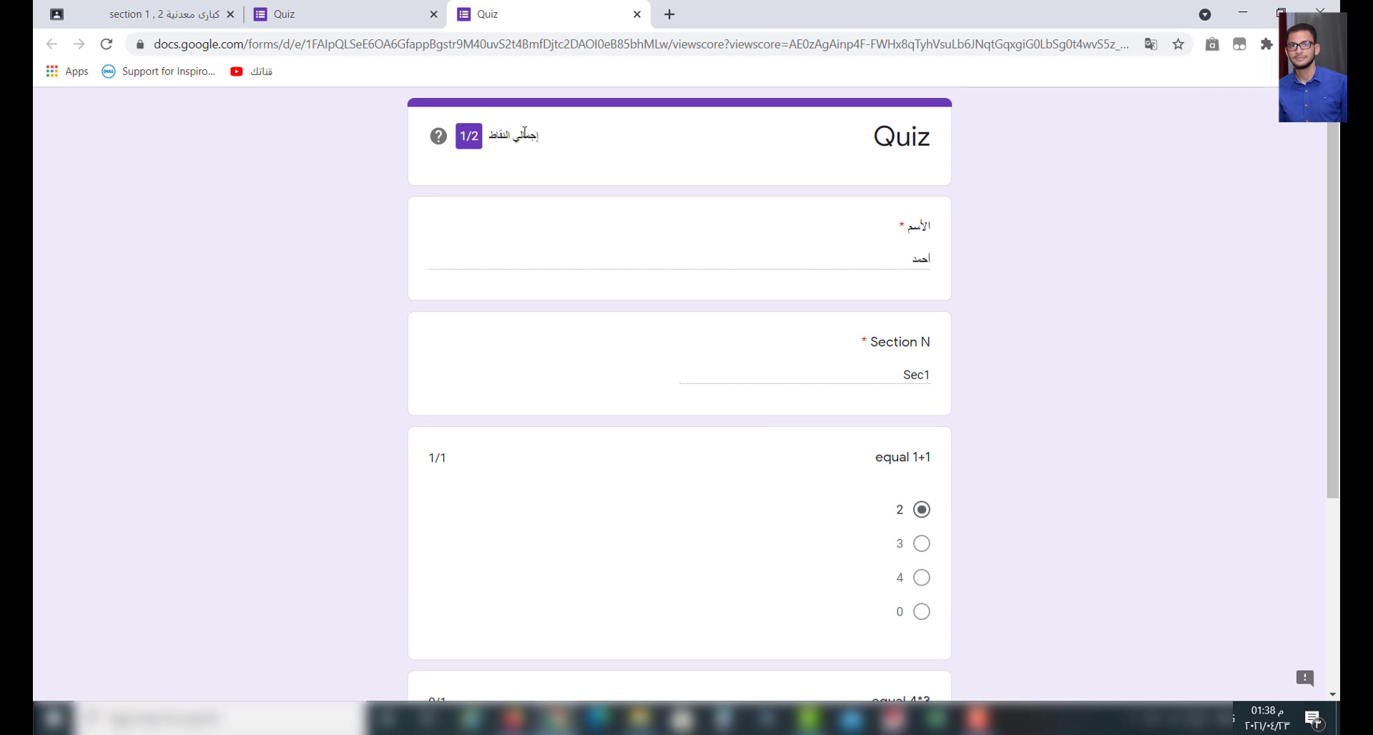
pyautogui.click(638, 14)
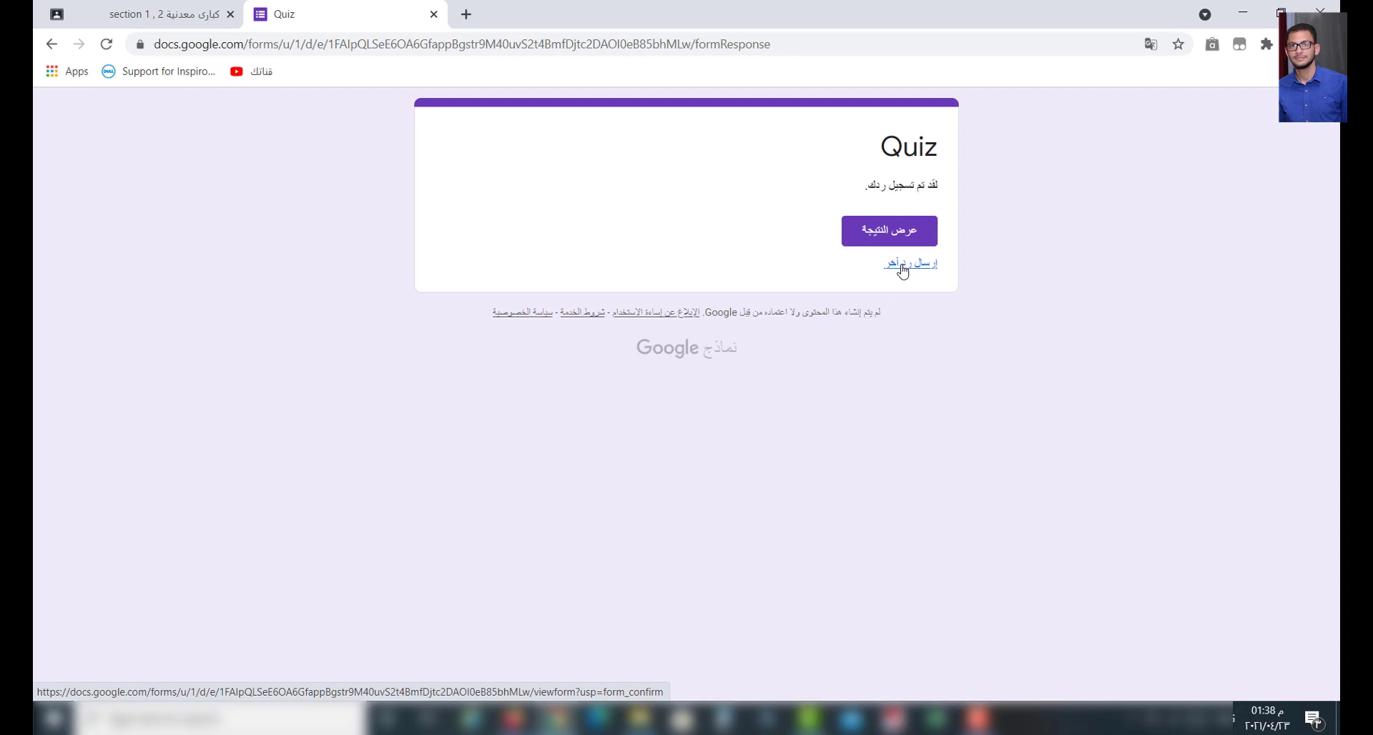
# - Start another response, entering the student's name and 'Sec 1' for Section N
pyautogui.click(903, 270)
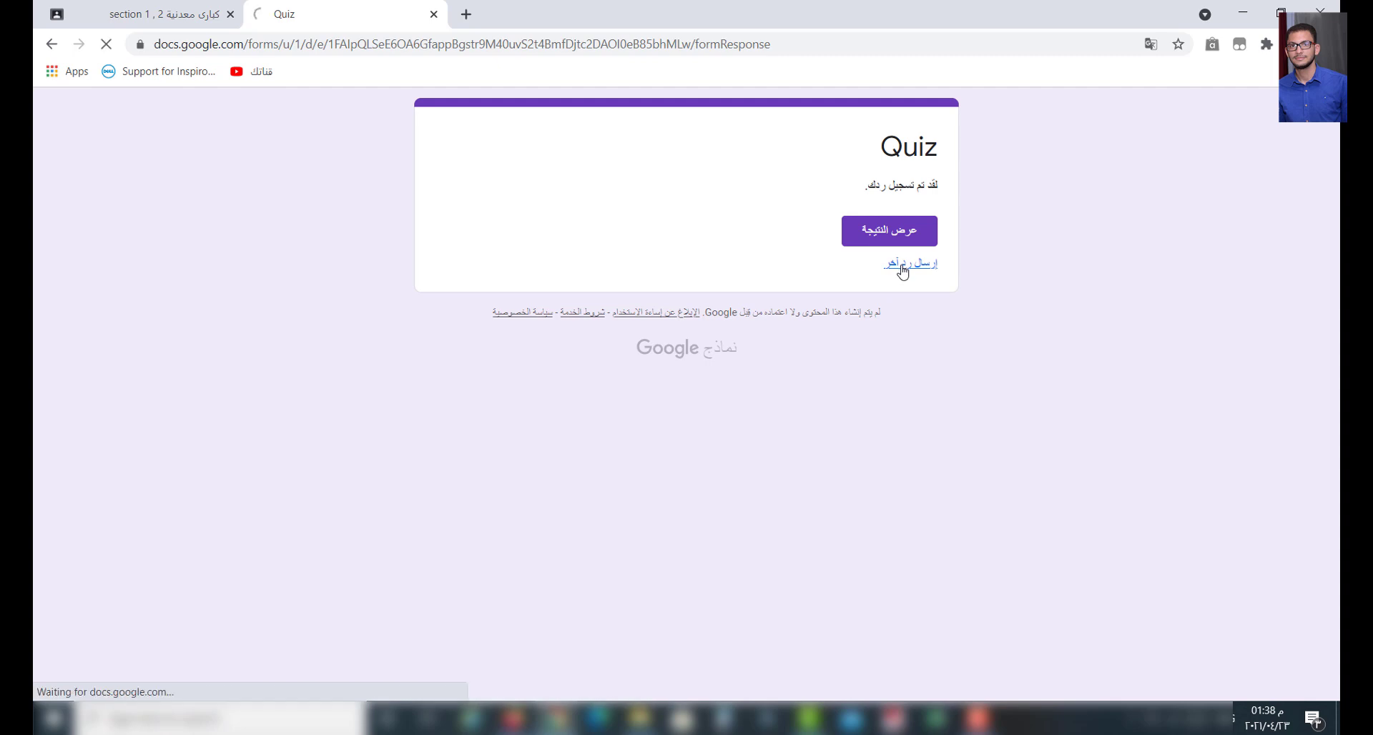
pyautogui.click(826, 299)
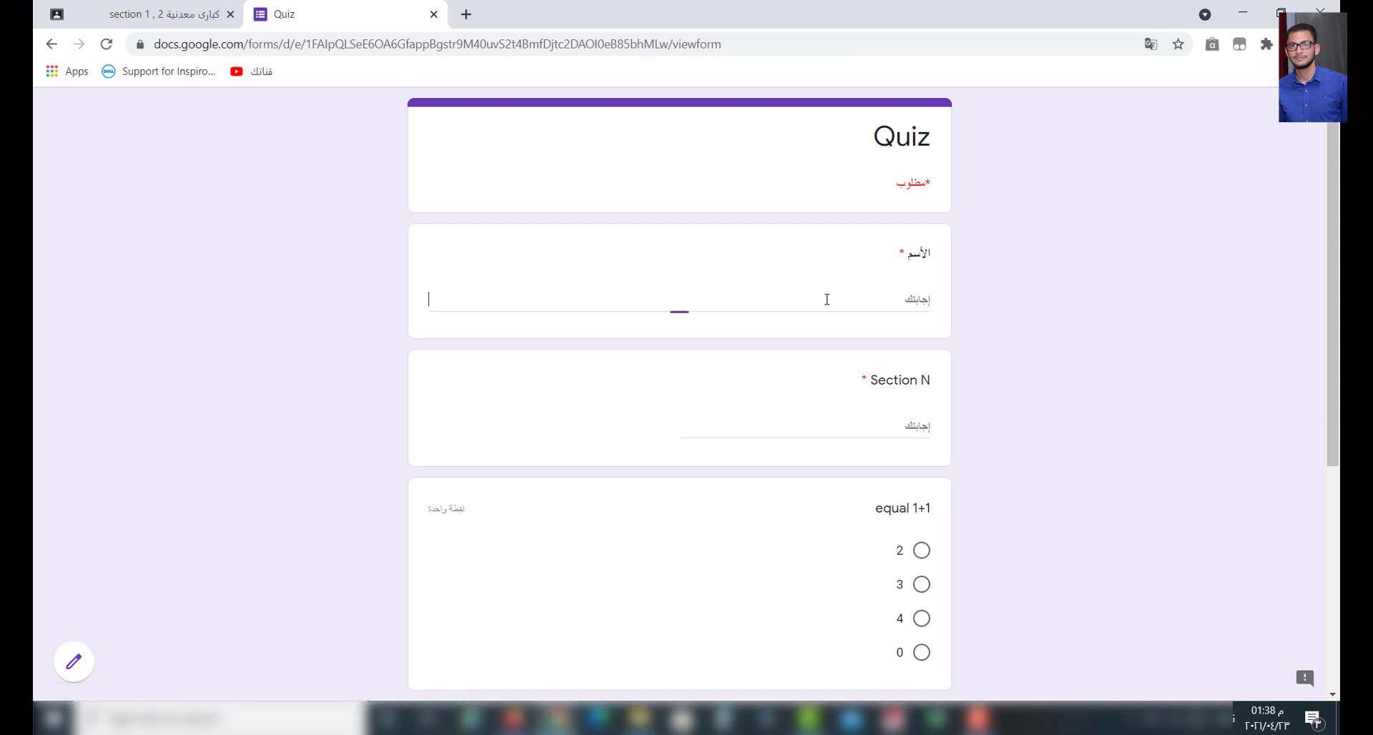
pyautogui.write('احمد')
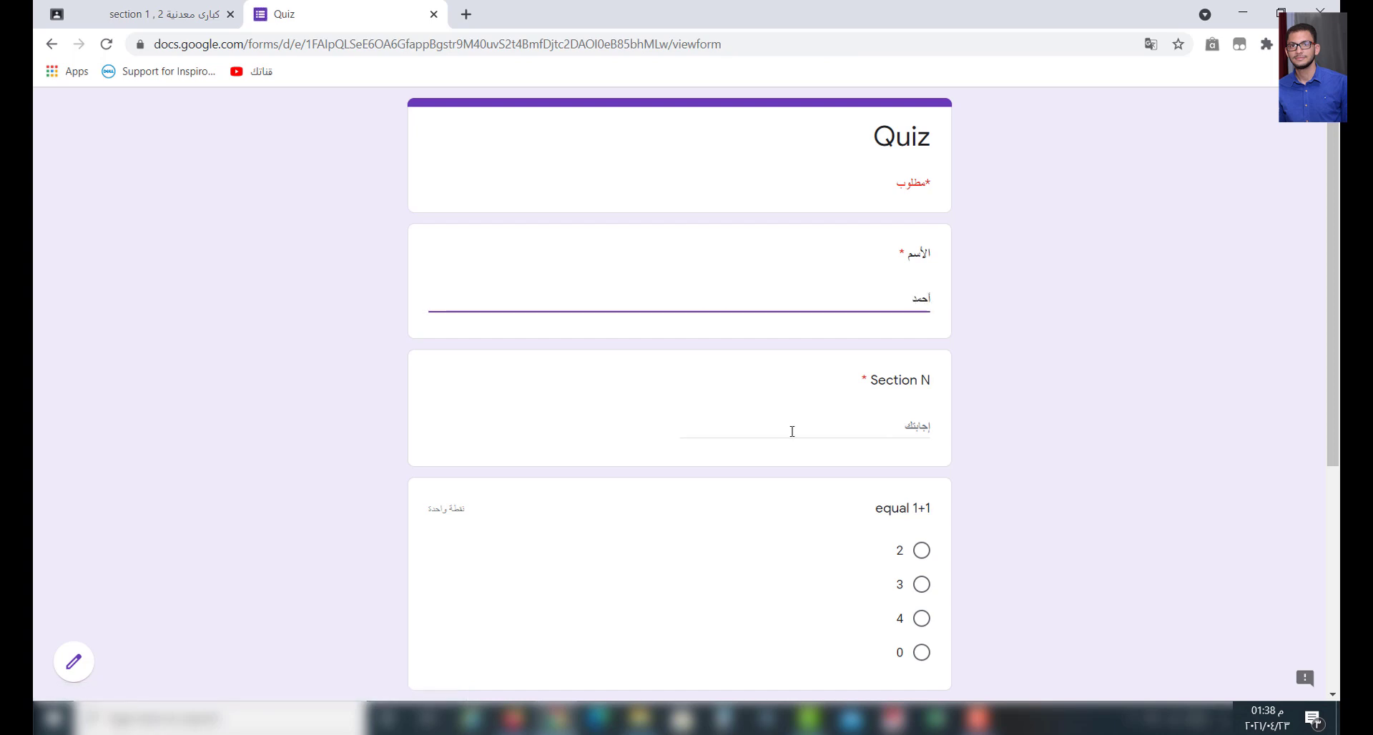
pyautogui.click(792, 432)
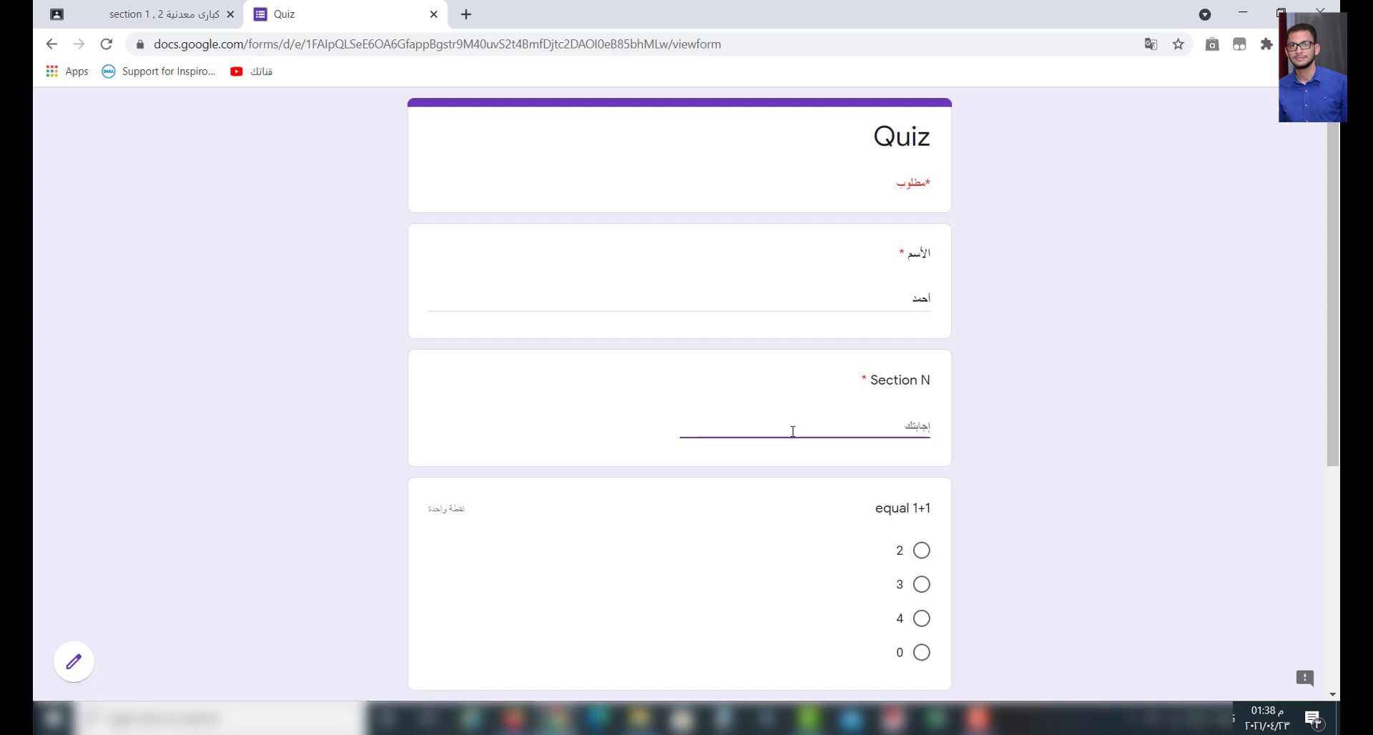
pyautogui.write('Sec 1')
pyautogui.scroll(-5, 805, 452)
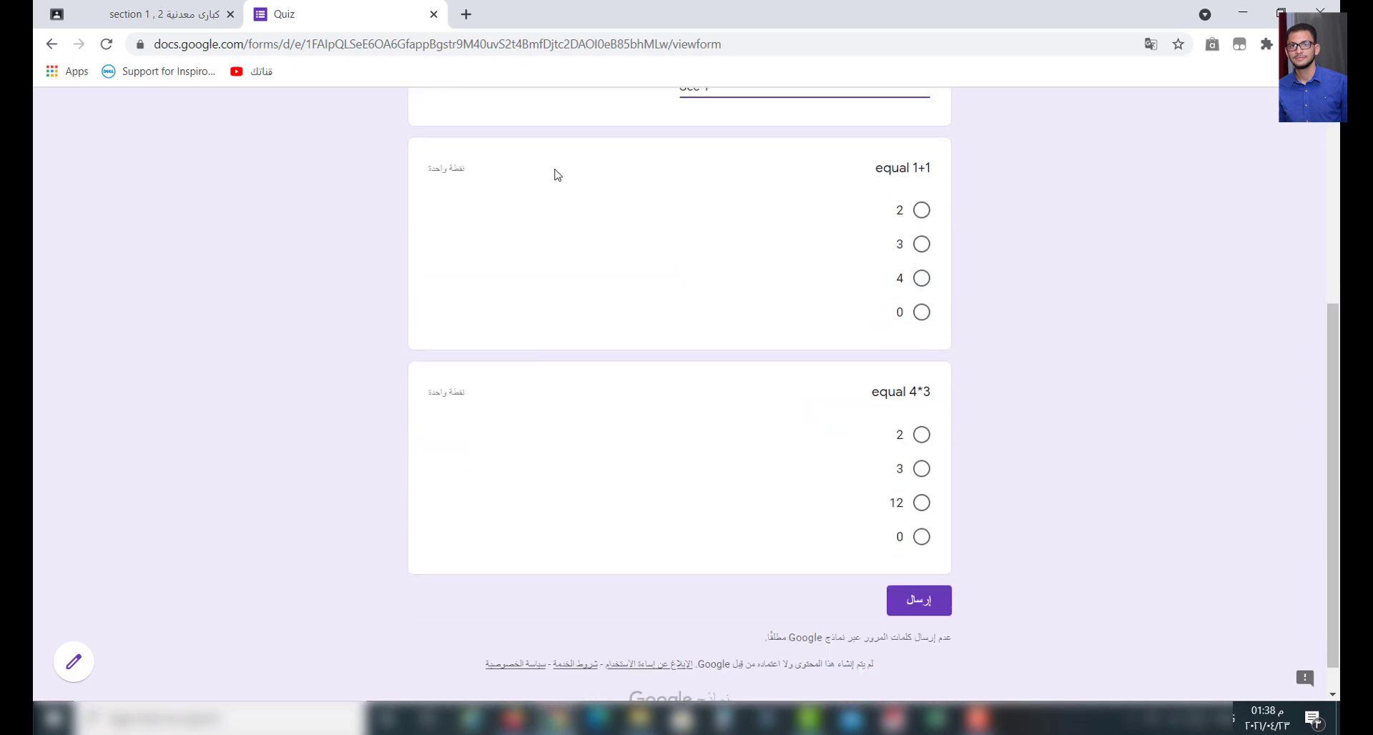
# - Answer 2 for equal 1+1 and 12 for equal 4*3, then submit
pyautogui.click(921, 214)
pyautogui.click(923, 537)
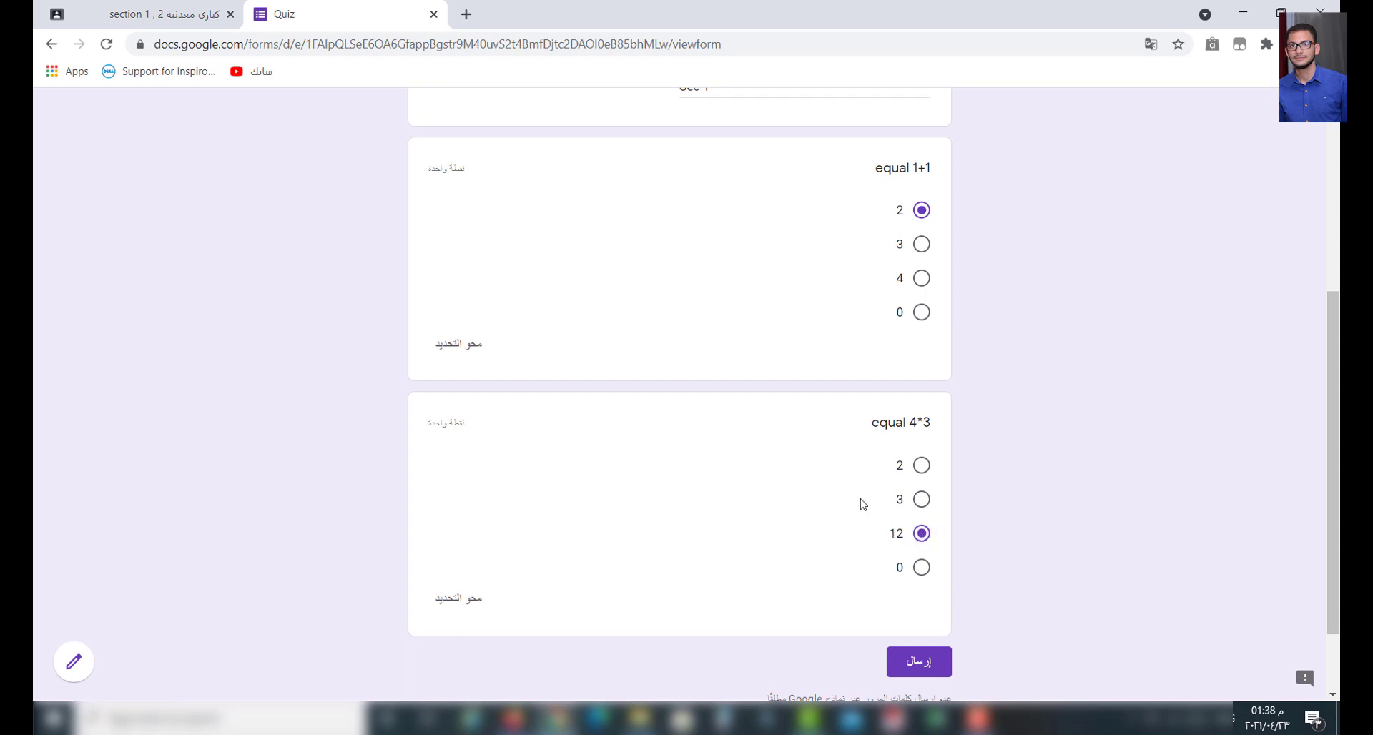
pyautogui.scroll(-2, 862, 512)
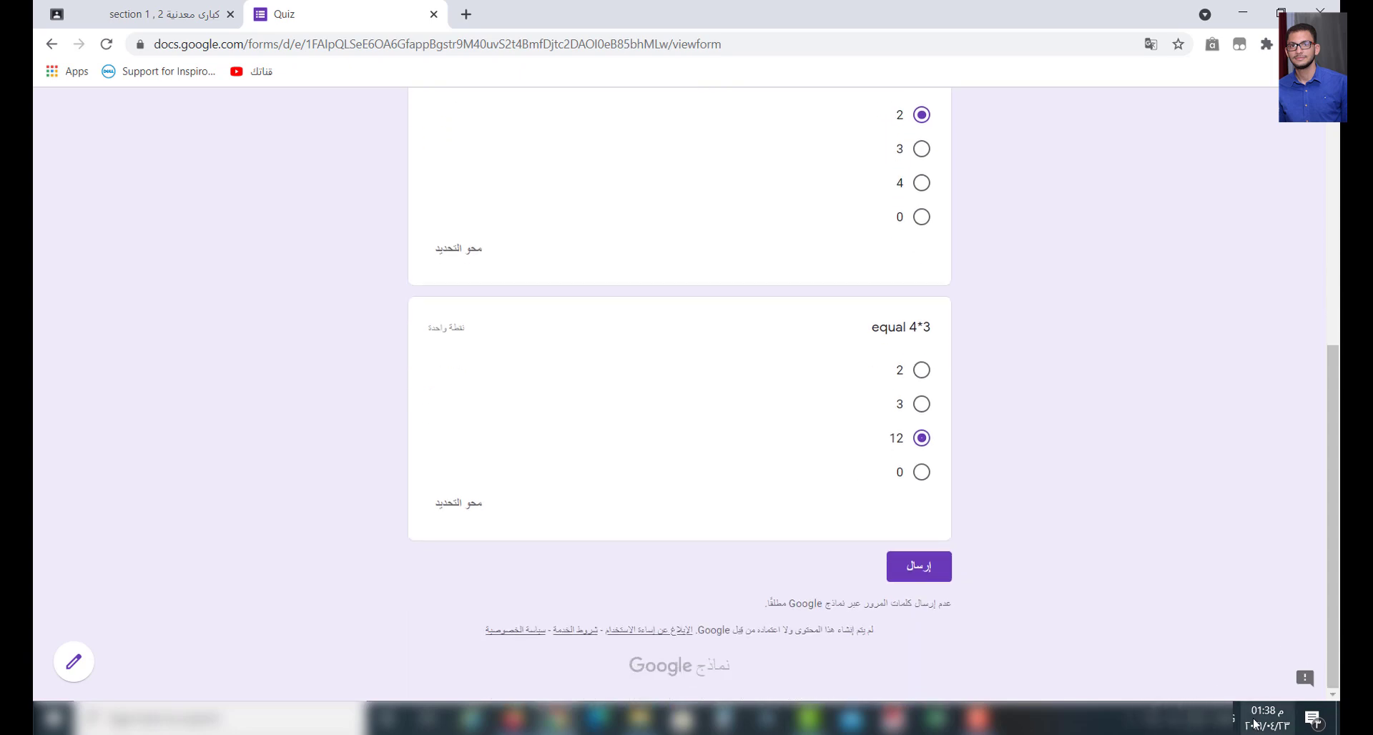
pyautogui.moveTo(1270, 717)
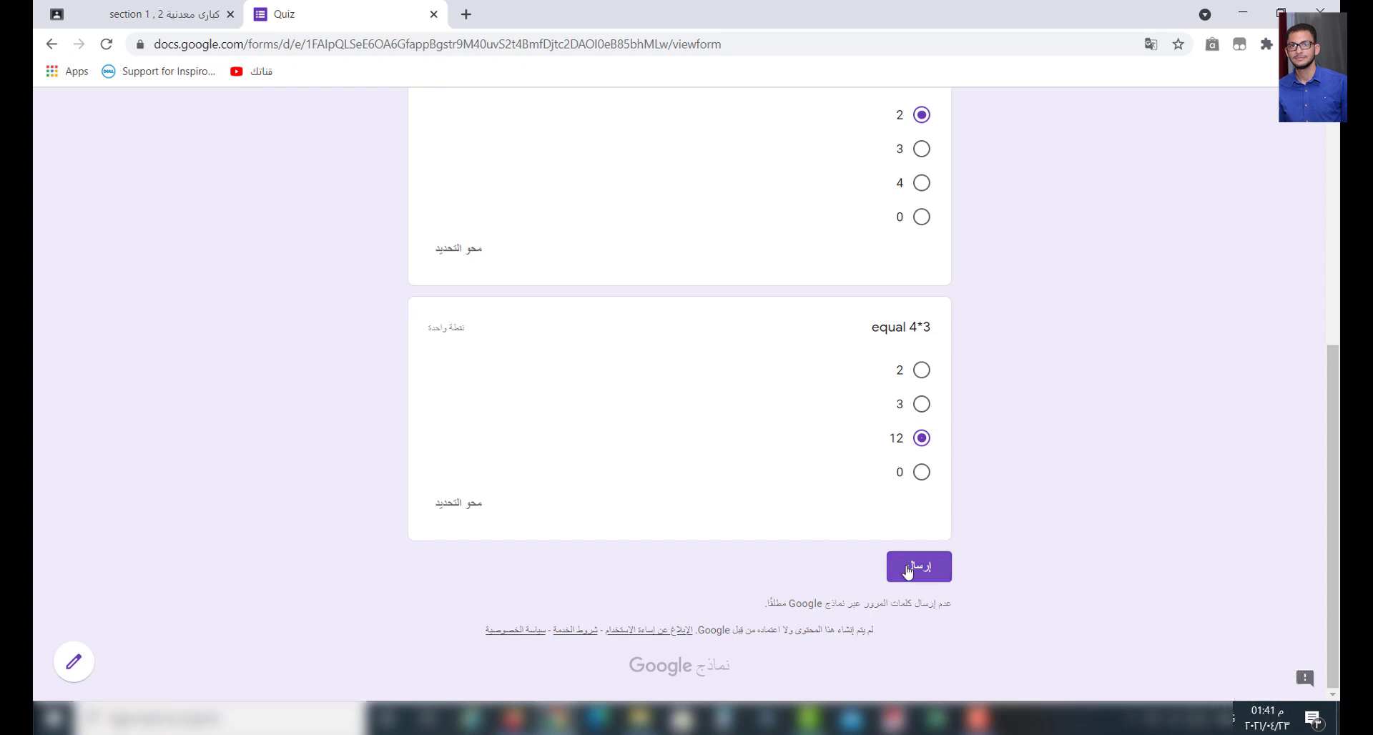
pyautogui.click(909, 570)
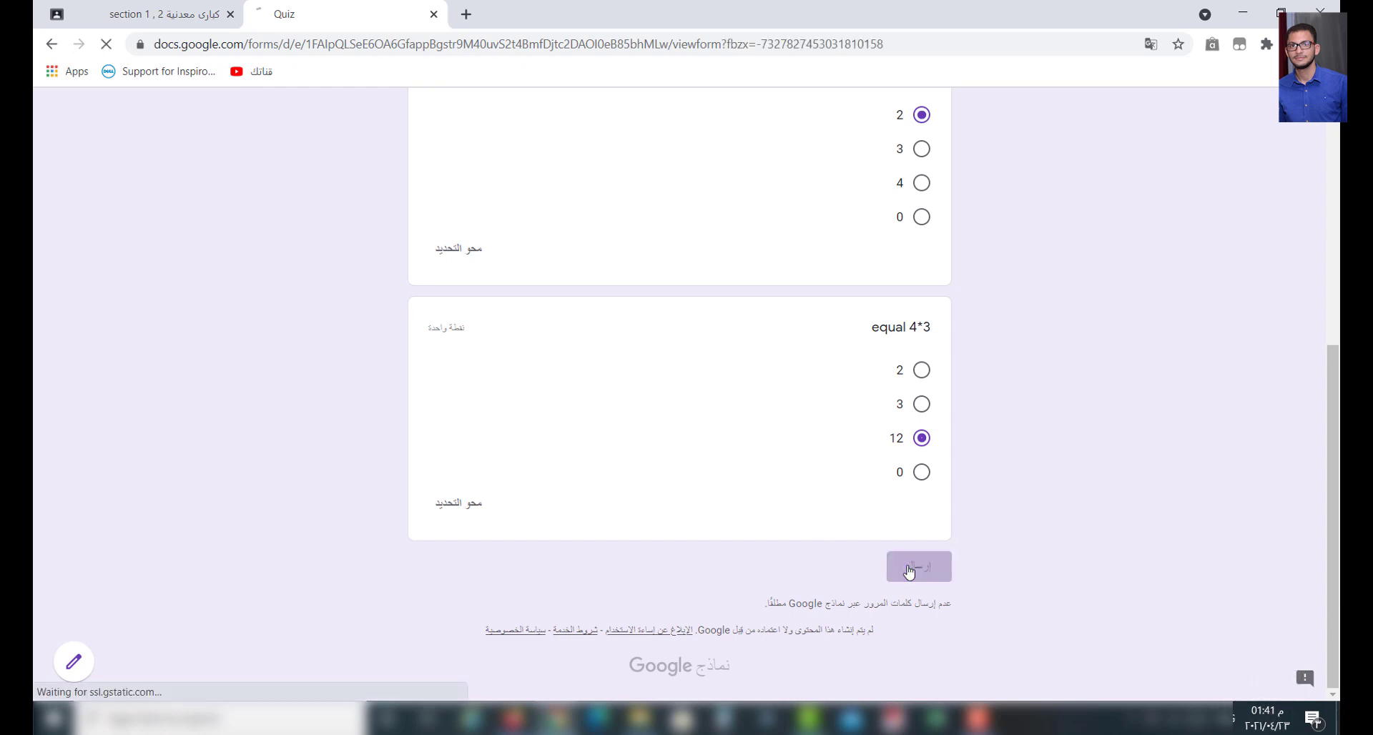